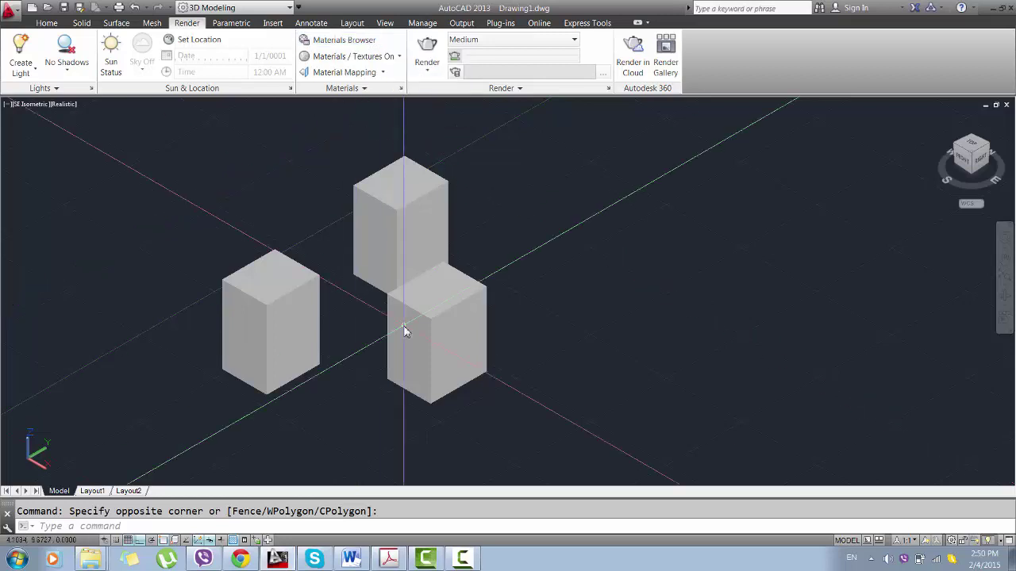
- Open the Materials Browser from the Render tab's Materials panel
{"action": "left_click", "coordinate": [333, 42]}
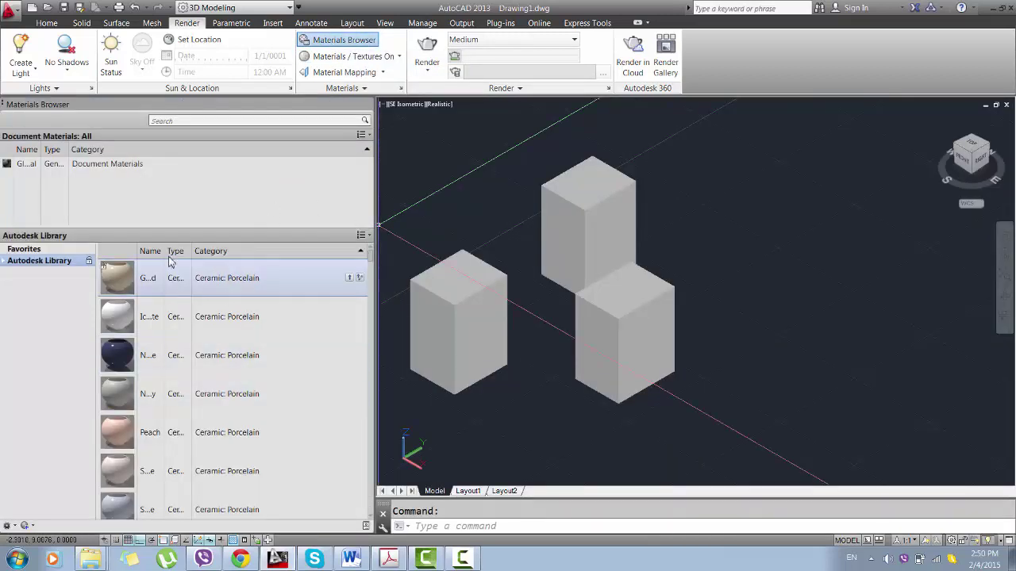
- Expand the Autodesk Library and browse the Ceramic and Porcelain materials
{"action": "left_click", "coordinate": [6, 266]}
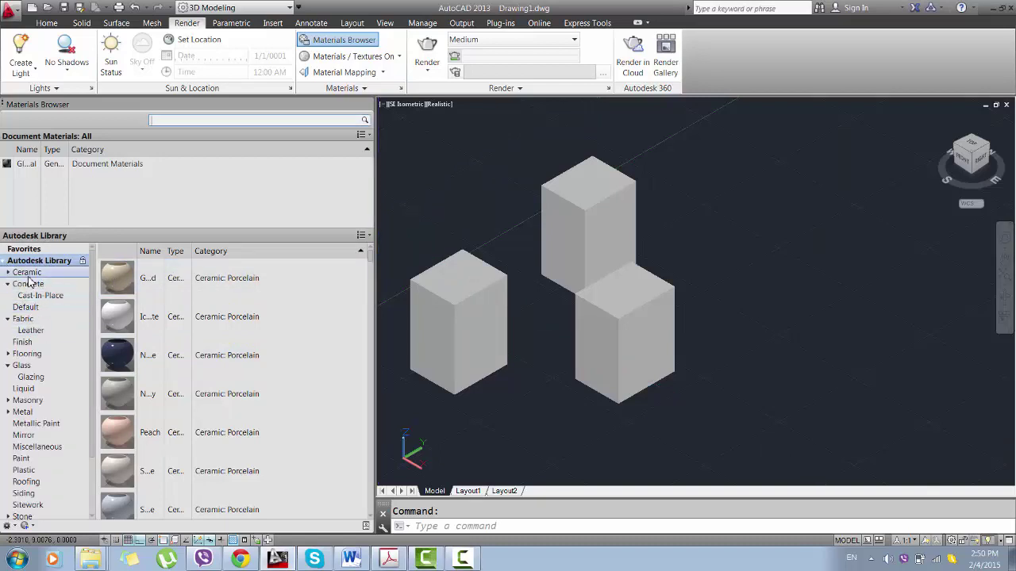
{"action": "left_click", "coordinate": [34, 274]}
{"action": "left_click", "coordinate": [8, 273]}
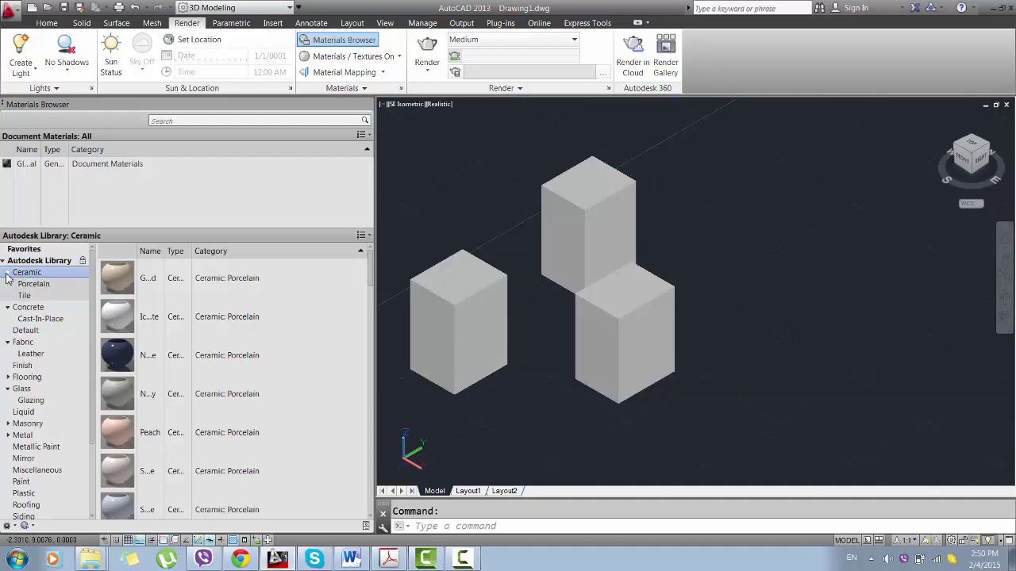
{"action": "left_click", "coordinate": [32, 284]}
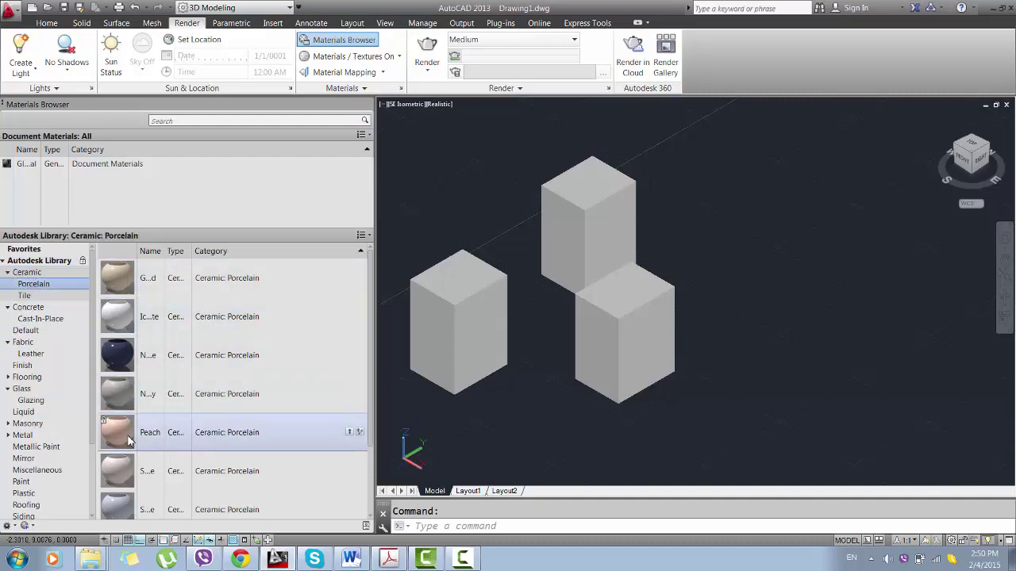
{"action": "left_click", "coordinate": [7, 273]}
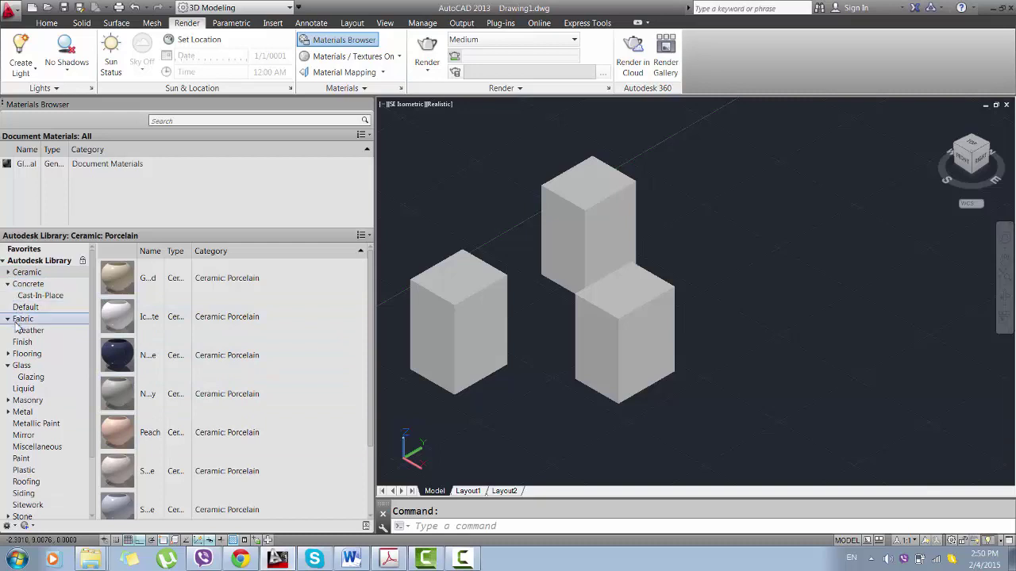
- Browse Finish, Flooring, Glass, Metallic Paint and Stucco, ending on the Wood materials
{"action": "left_click", "coordinate": [8, 319]}
{"action": "left_click", "coordinate": [38, 331]}
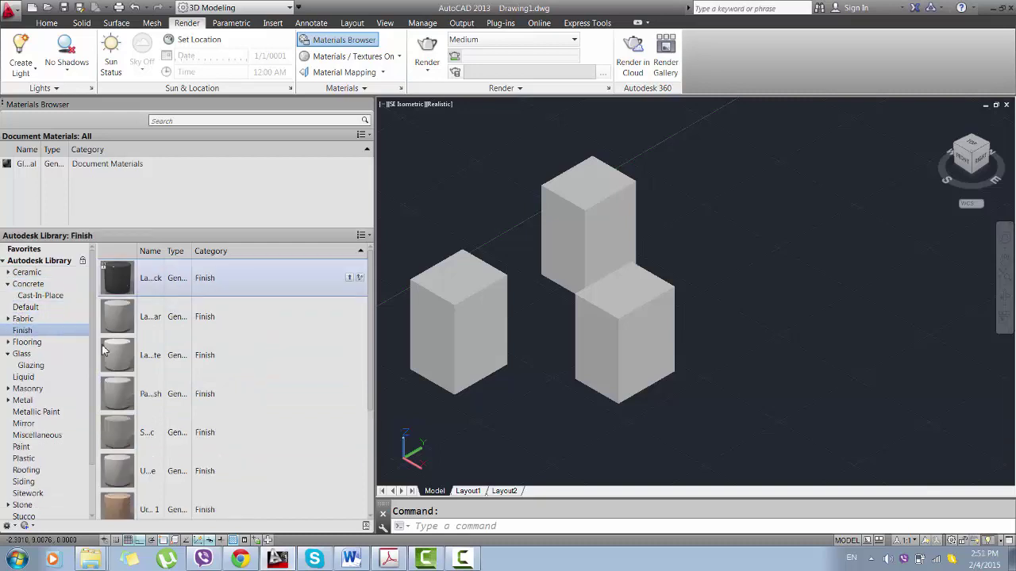
{"action": "left_click", "coordinate": [40, 343]}
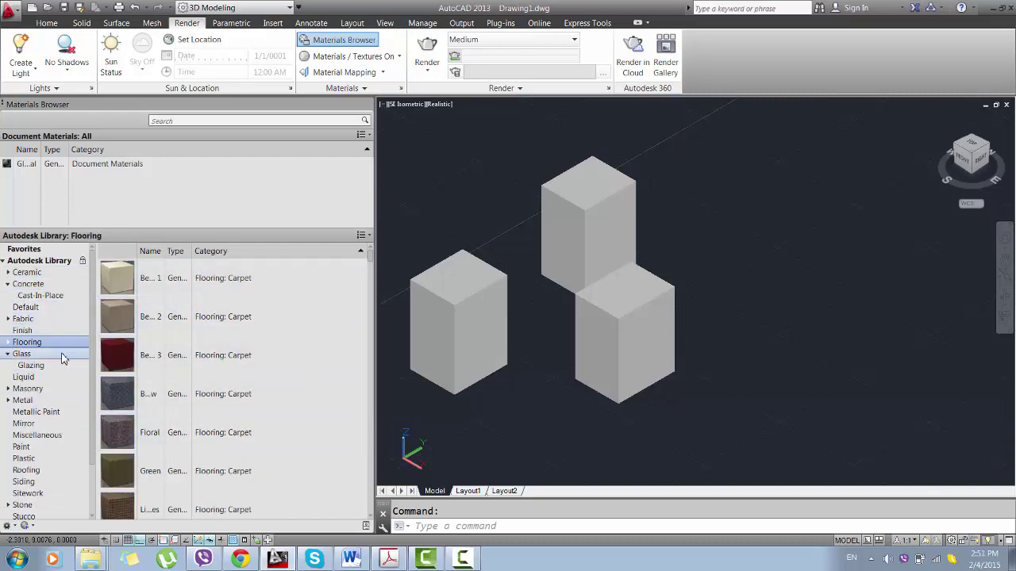
{"action": "scroll", "coordinate": [44, 345], "scroll_direction": "down", "scroll_amount": 1}
{"action": "left_click", "coordinate": [46, 332]}
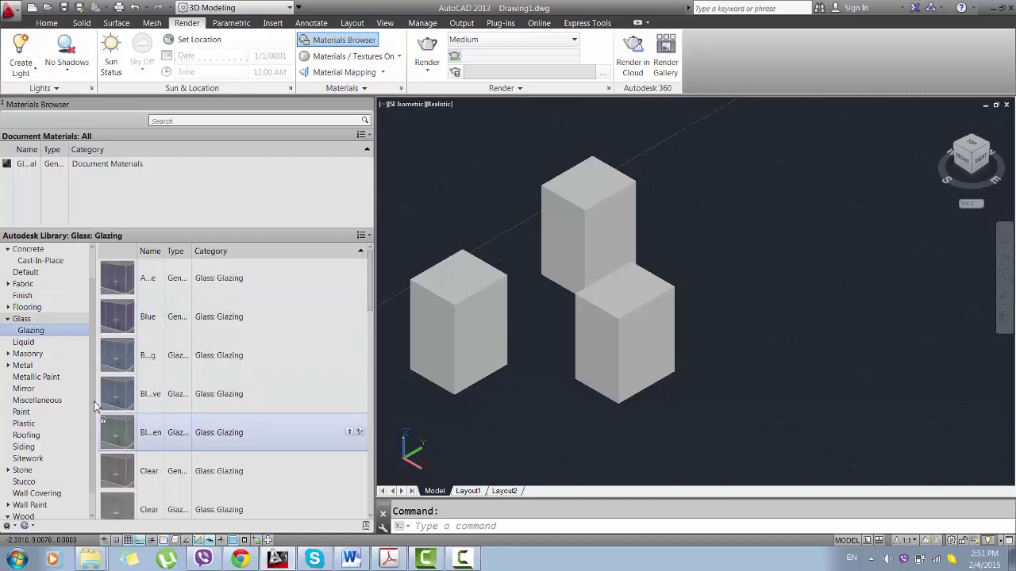
{"action": "left_click", "coordinate": [33, 377]}
{"action": "scroll", "coordinate": [143, 369], "scroll_direction": "down", "scroll_amount": 2}
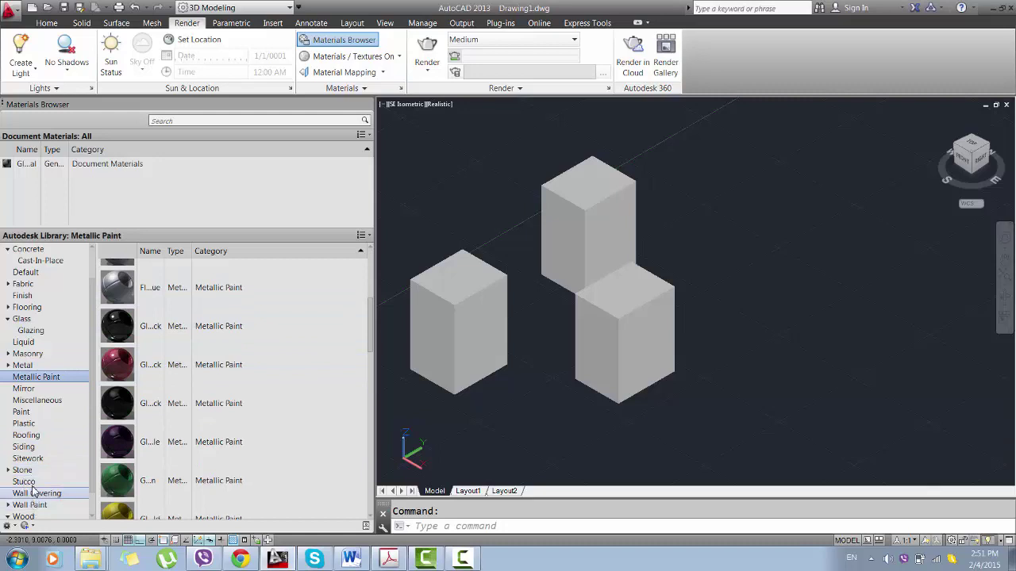
{"action": "left_click", "coordinate": [35, 482]}
{"action": "scroll", "coordinate": [139, 330], "scroll_direction": "down", "scroll_amount": 3}
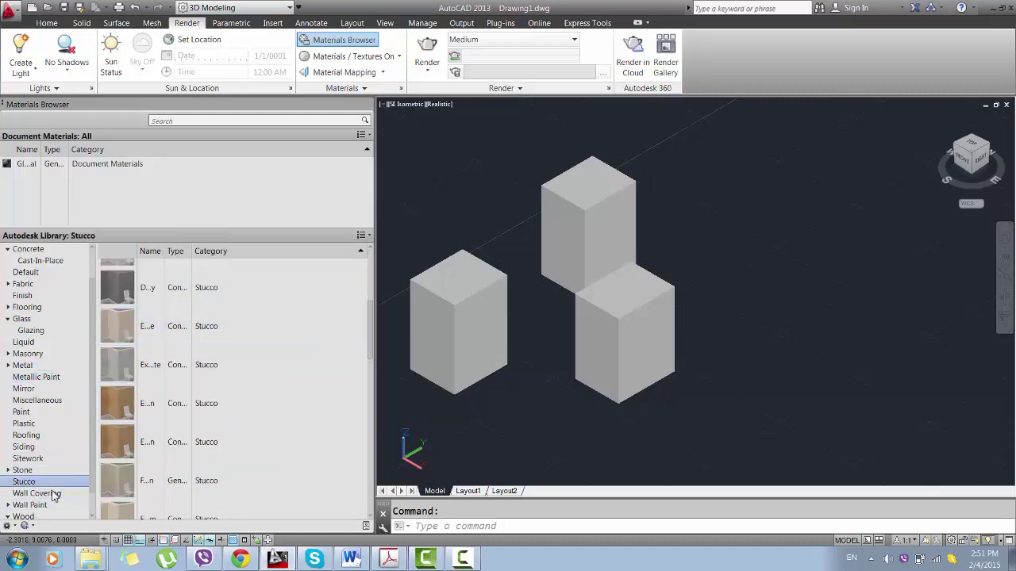
{"action": "left_click", "coordinate": [25, 517]}
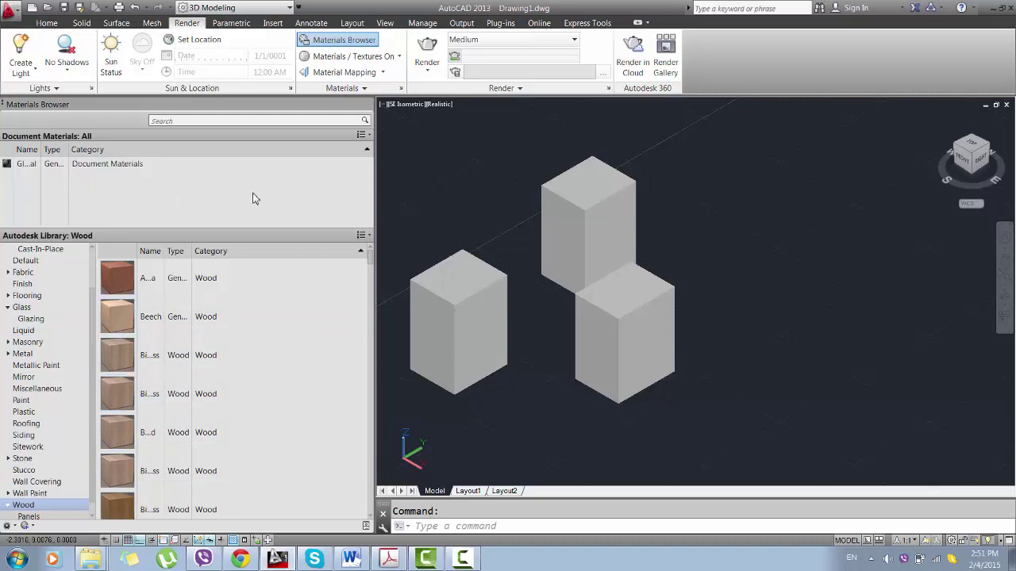
{"action": "mouse_move", "coordinate": [230, 393]}
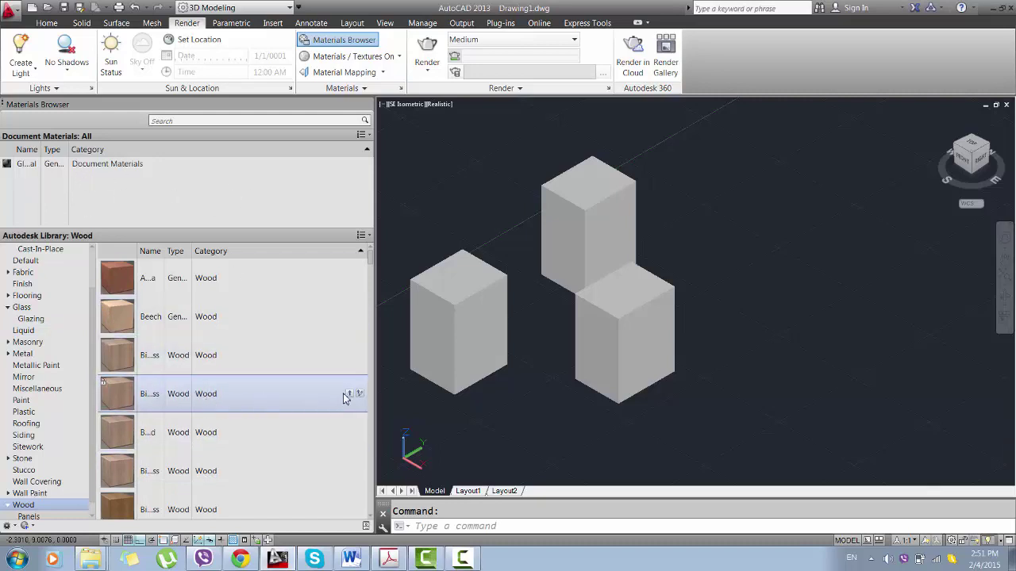
- Add Birch wood and a grey flake metallic paint to the Document Materials
{"action": "left_click", "coordinate": [350, 395]}
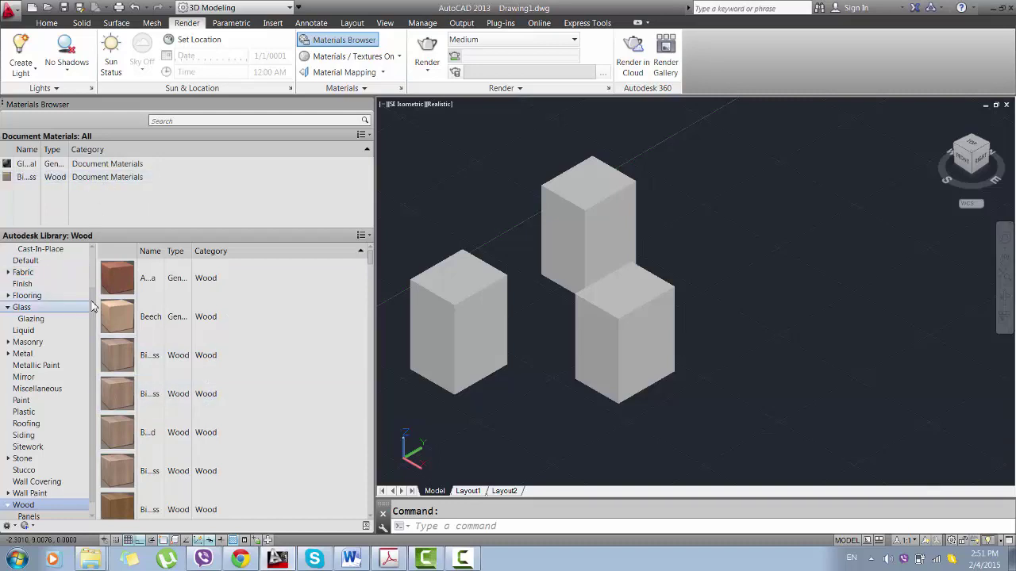
{"action": "scroll", "coordinate": [91, 307], "scroll_direction": "up", "scroll_amount": 1}
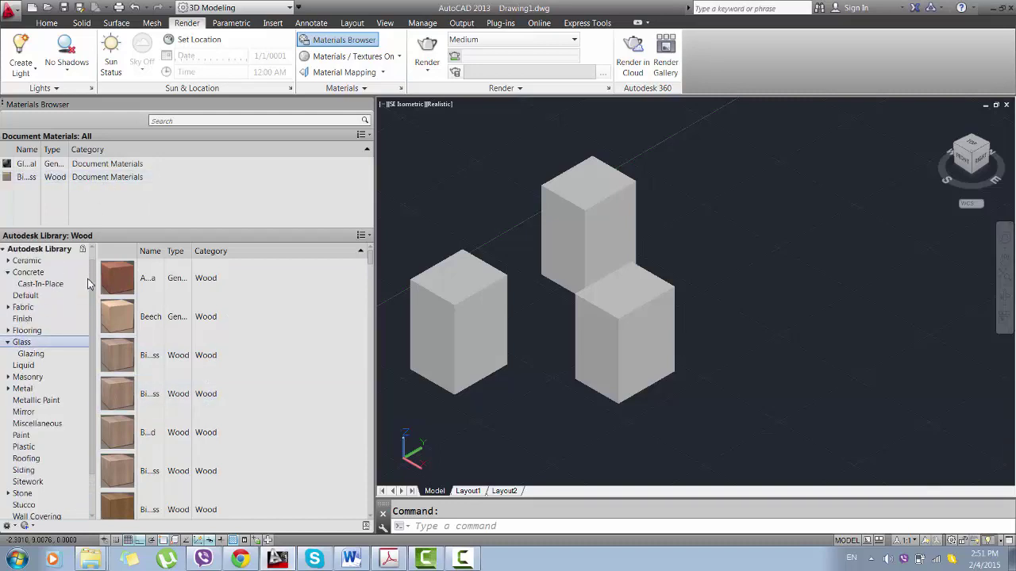
{"action": "left_click", "coordinate": [28, 262]}
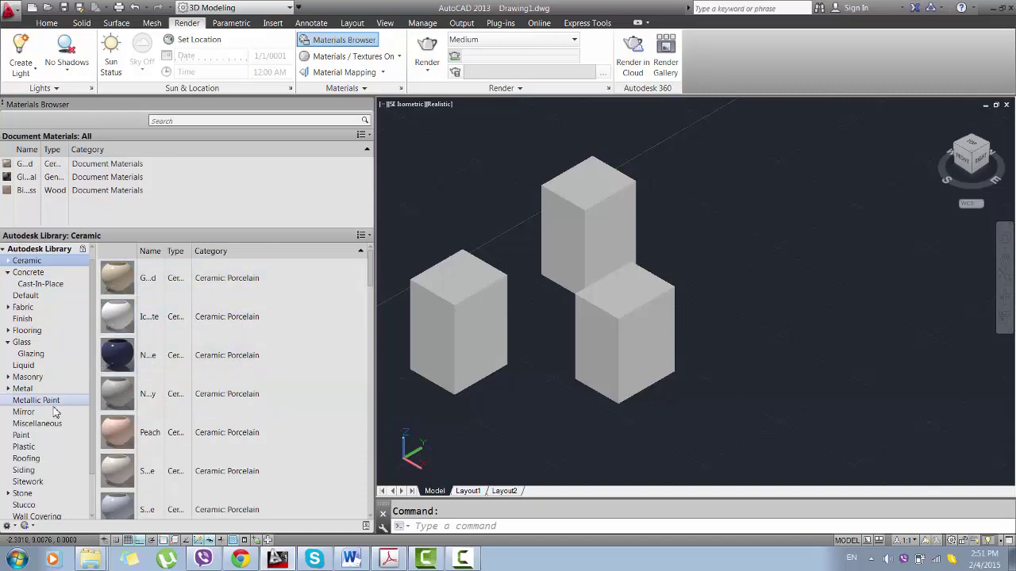
{"action": "left_click", "coordinate": [44, 436]}
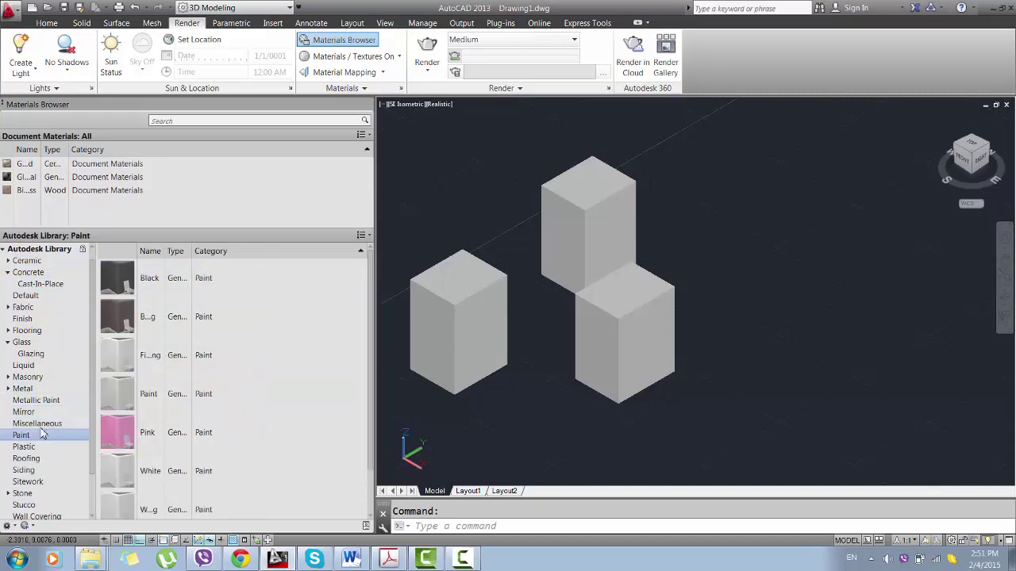
{"action": "left_click", "coordinate": [39, 413]}
{"action": "left_click", "coordinate": [40, 401]}
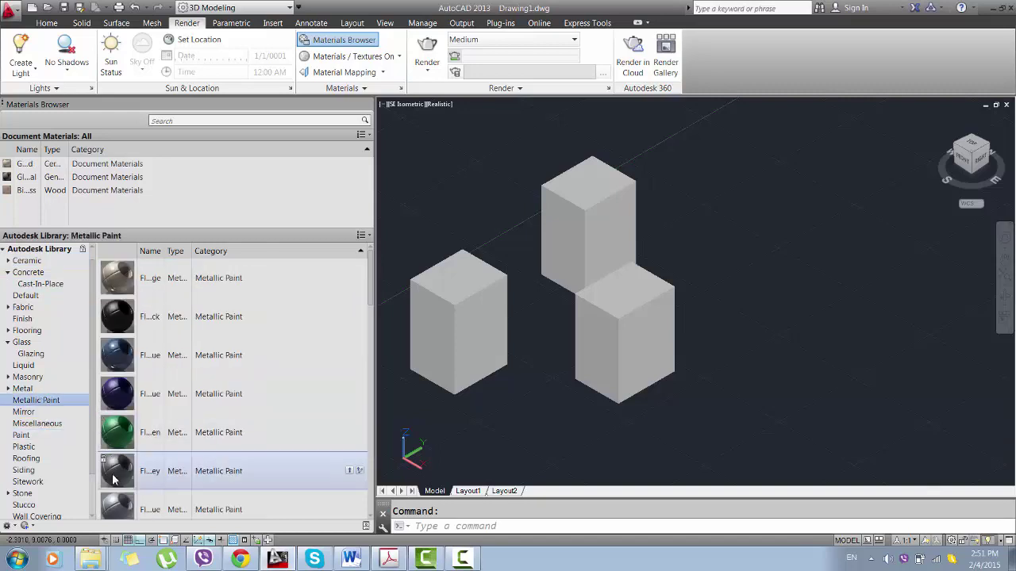
{"action": "left_click", "coordinate": [351, 471]}
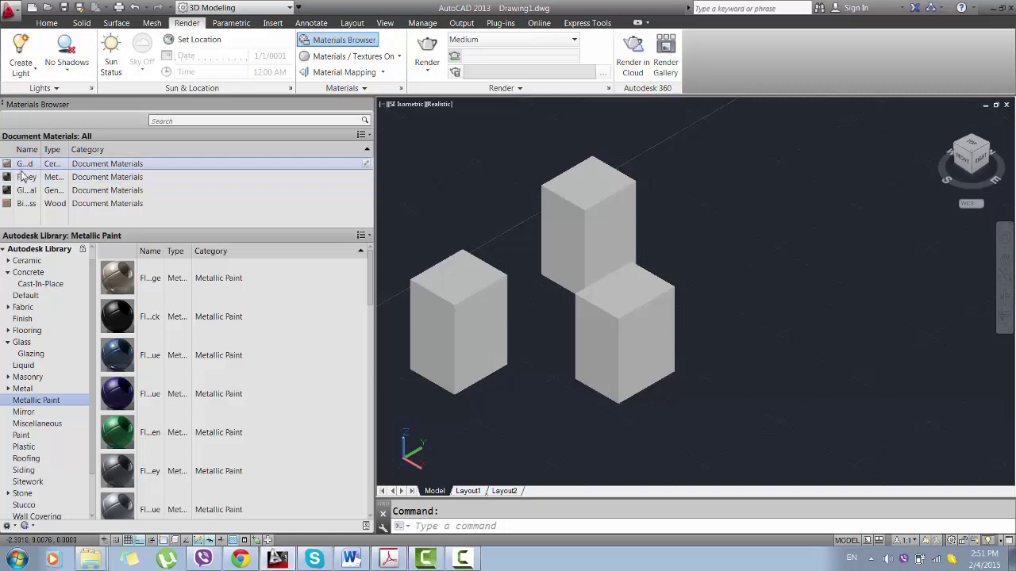
- Apply the flake metallic paint to the left box and Birch wood to the front box
{"action": "left_click_drag", "start_coordinate": [8, 181], "coordinate": [298, 230]}
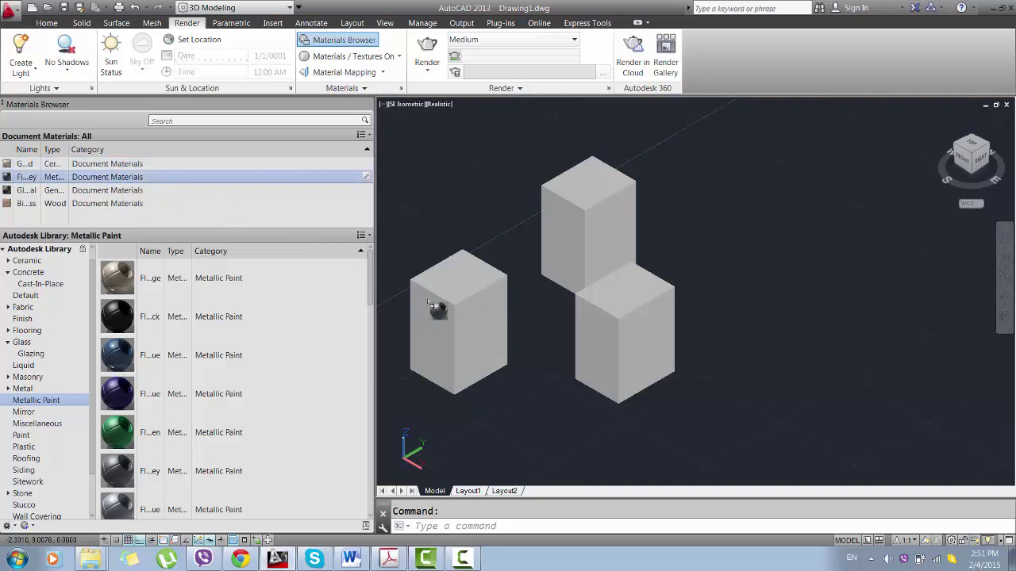
{"action": "left_click_drag", "start_coordinate": [474, 297], "coordinate": [474, 298]}
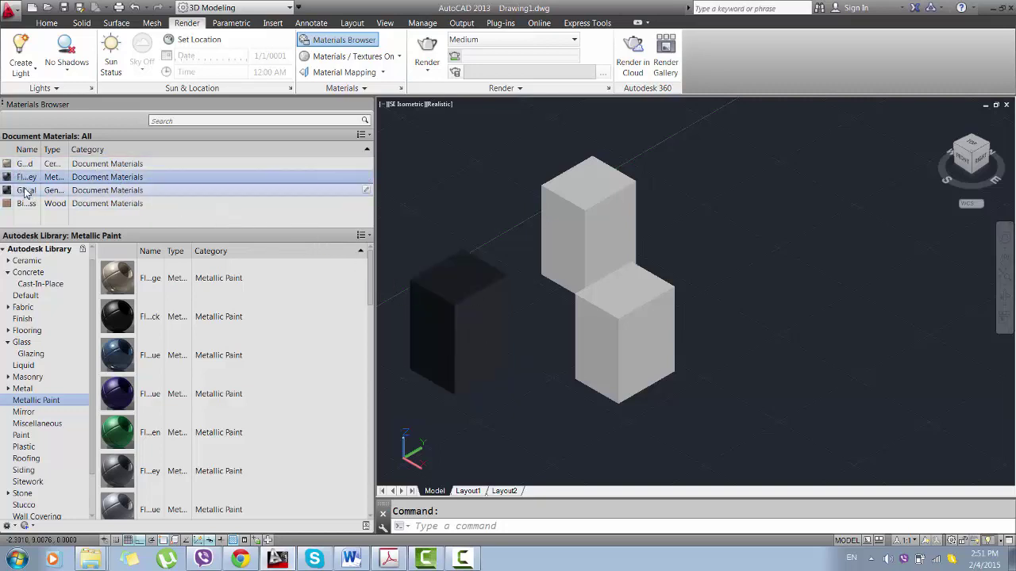
{"action": "left_click_drag", "start_coordinate": [24, 190], "coordinate": [294, 198]}
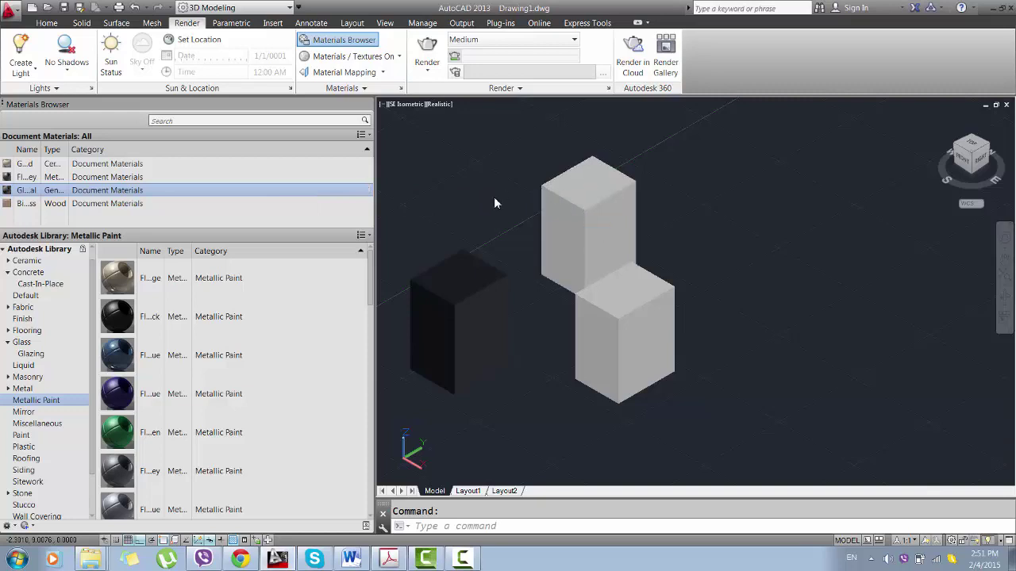
{"action": "left_click_drag", "start_coordinate": [78, 204], "coordinate": [517, 300]}
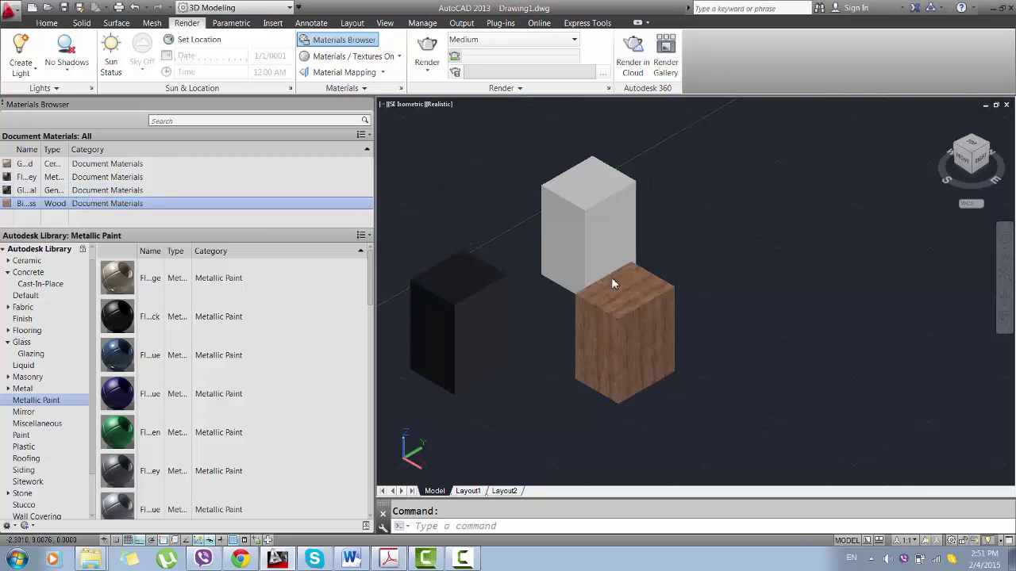
{"action": "mouse_move", "coordinate": [654, 325]}
{"action": "middle_mouse_down"}
{"action": "mouse_move", "coordinate": [655, 315]}
{"action": "mouse_move", "coordinate": [673, 315]}
{"action": "middle_mouse_up"}
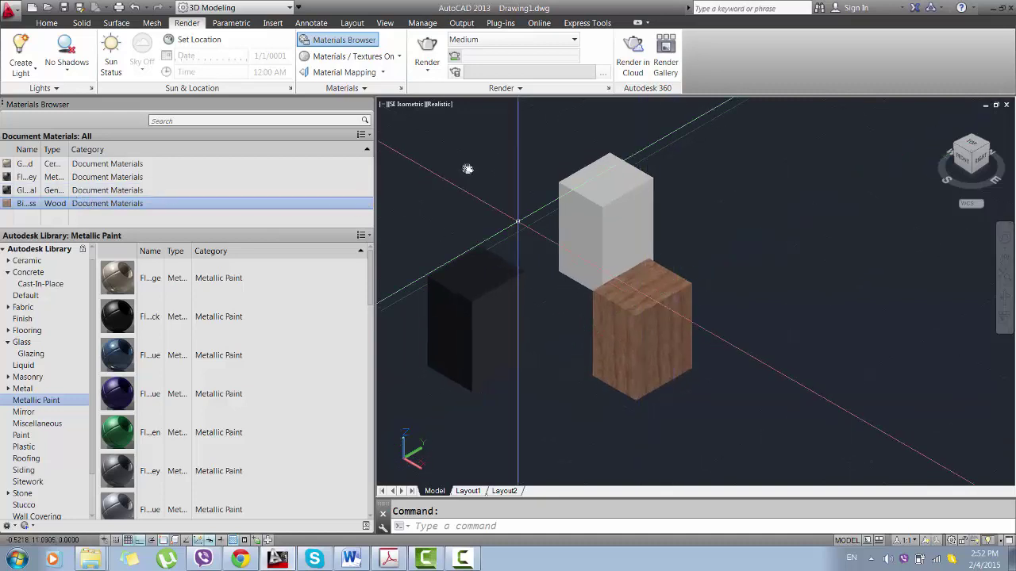
{"action": "left_click", "coordinate": [356, 63]}
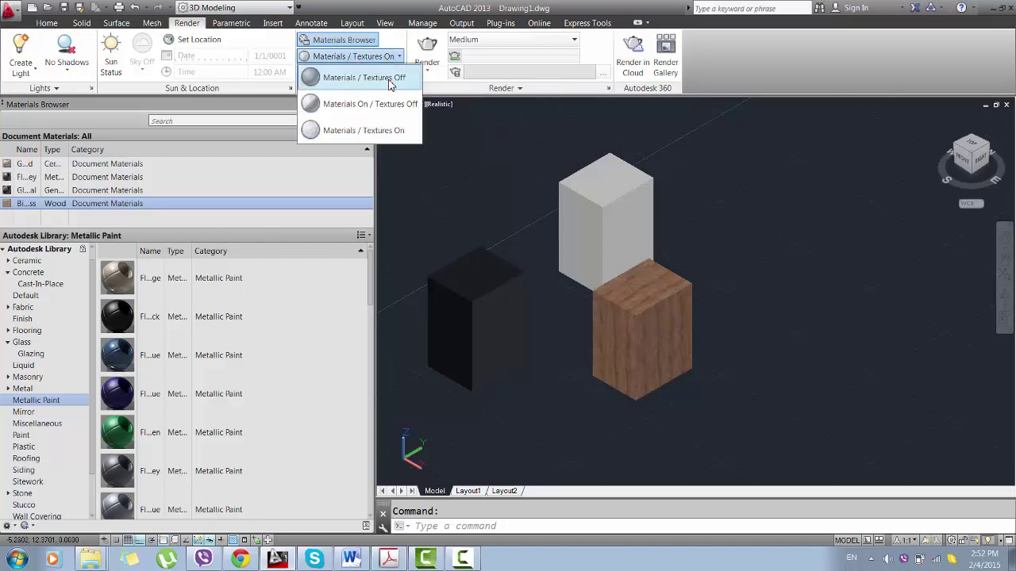
{"action": "left_click", "coordinate": [389, 133]}
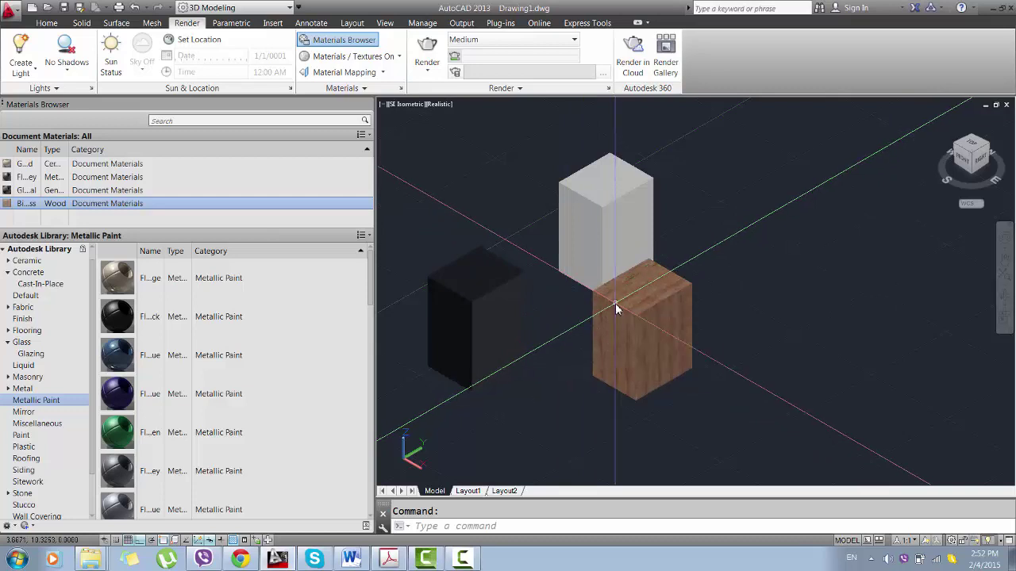
- Close the Materials Browser, return to the Home tools and review layers 0, Layer1 and Layer2
{"action": "left_click", "coordinate": [376, 104]}
{"action": "middle_click_drag", "start_coordinate": [494, 249], "coordinate": [413, 176], "text": "shift"}
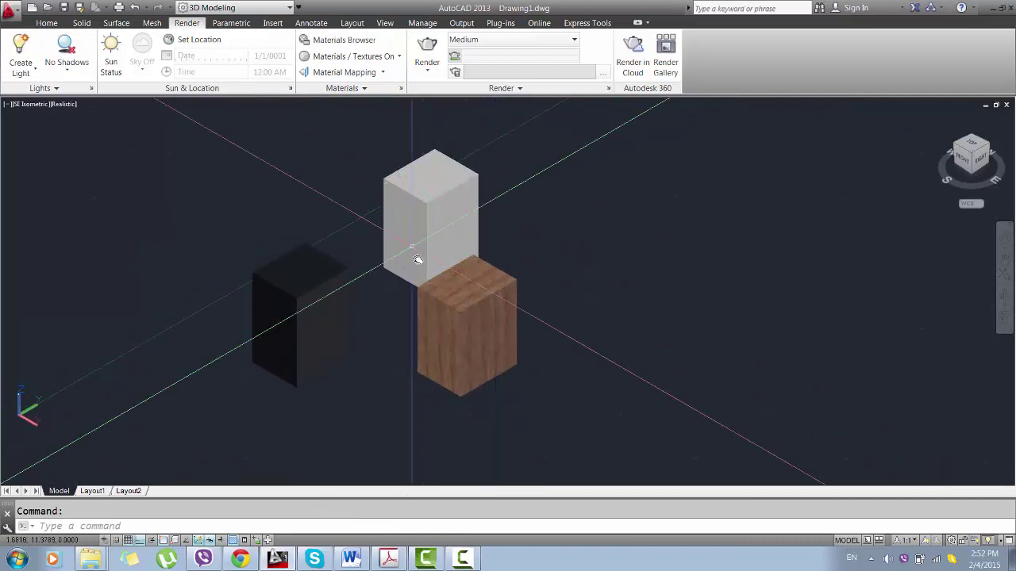
{"action": "left_click", "coordinate": [48, 23]}
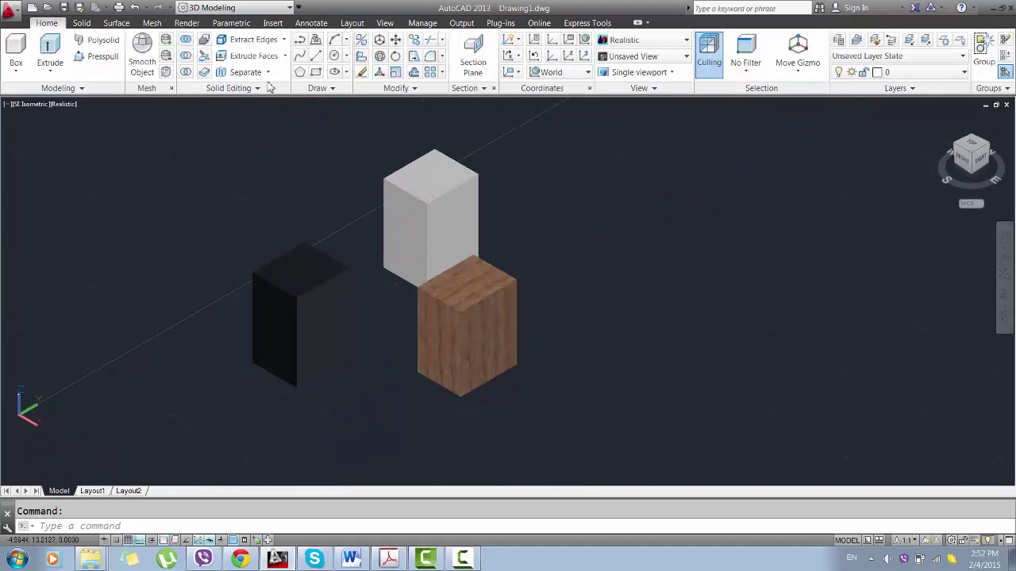
{"action": "left_click", "coordinate": [892, 78]}
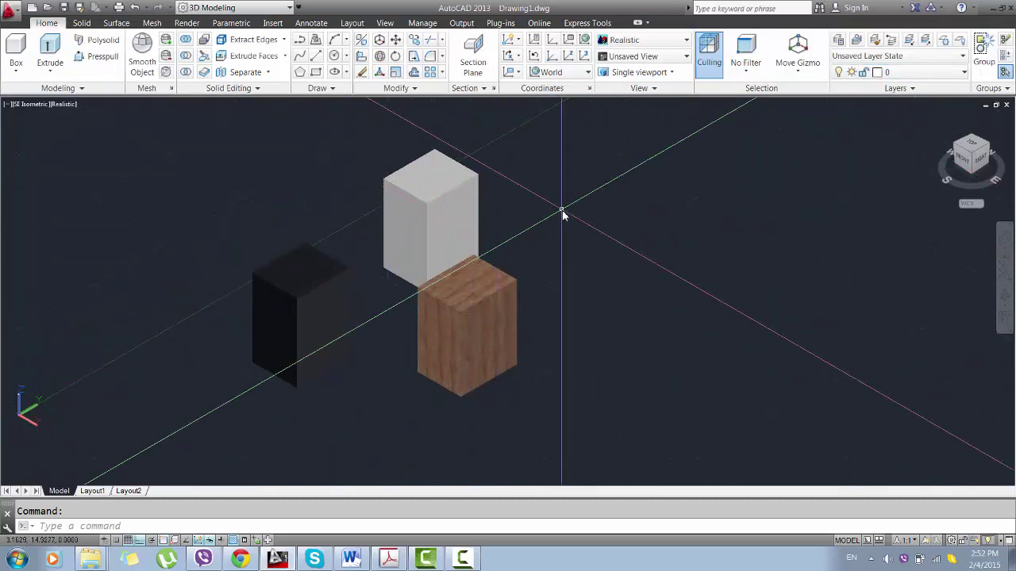
{"action": "middle_click_drag", "start_coordinate": [521, 220], "coordinate": [473, 224]}
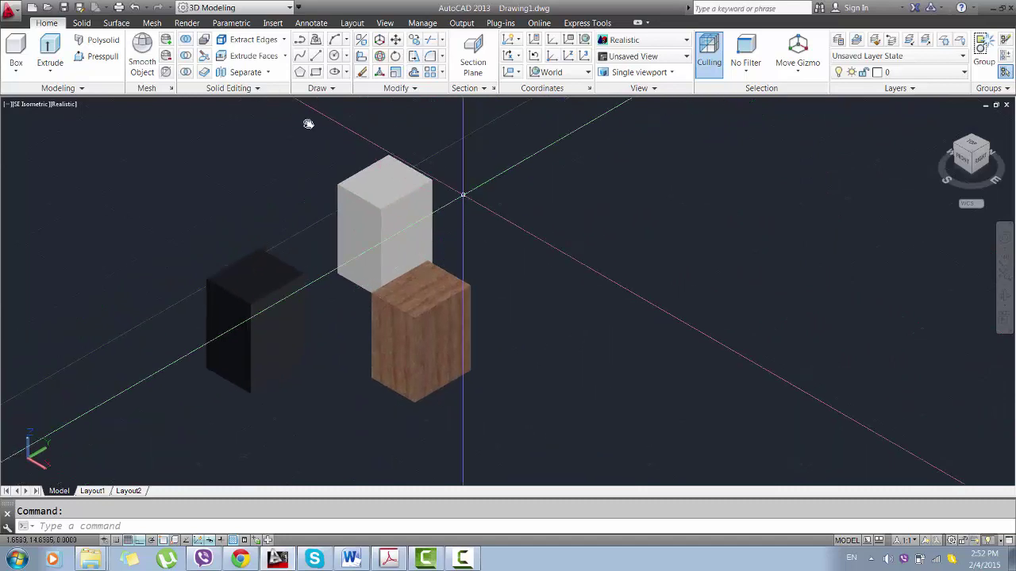
- Make Layer1 current and draw a small and a larger sphere right of the boxes
{"action": "left_click", "coordinate": [921, 73]}
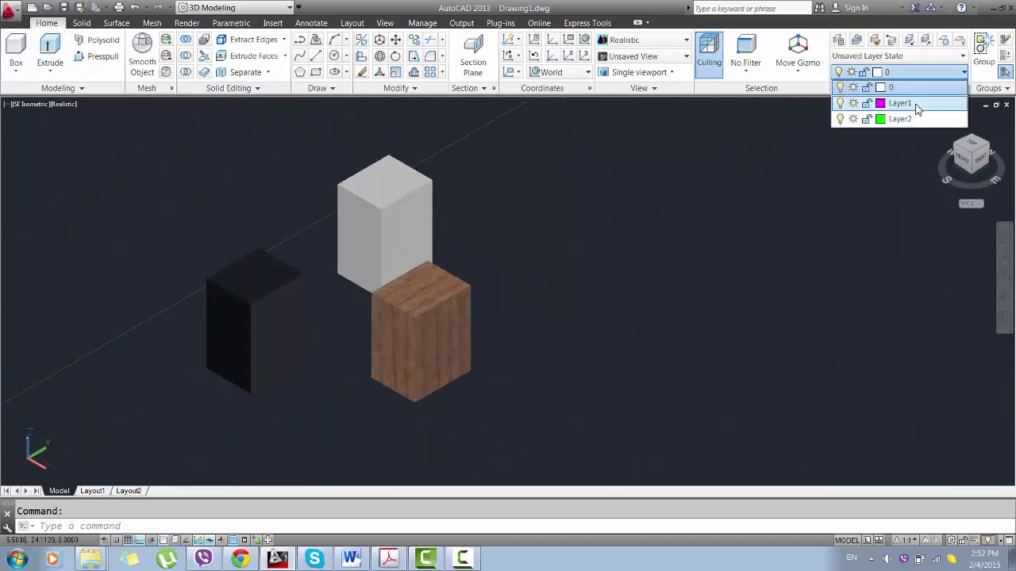
{"action": "left_click", "coordinate": [660, 143]}
{"action": "left_click", "coordinate": [19, 72]}
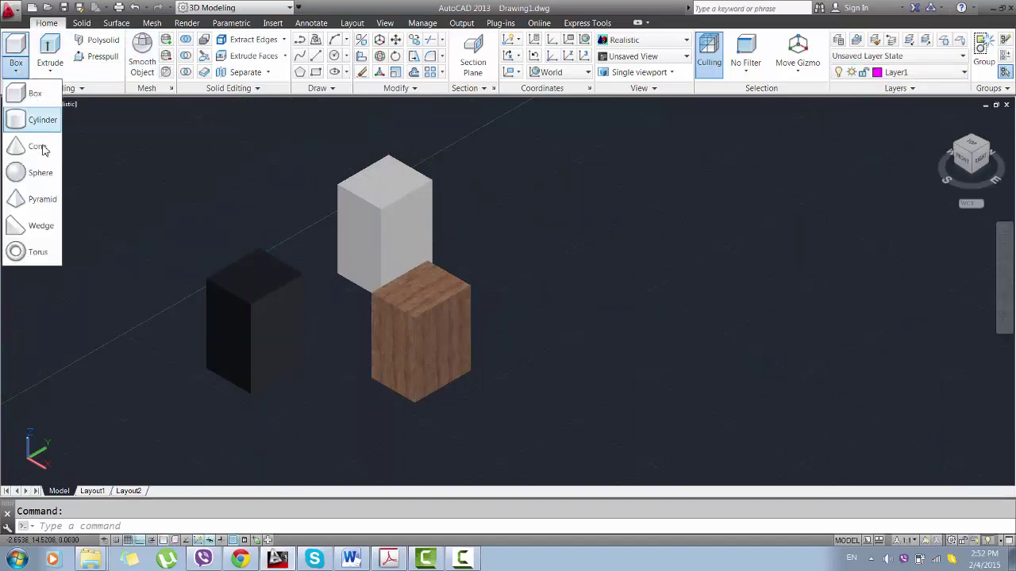
{"action": "left_click", "coordinate": [41, 169]}
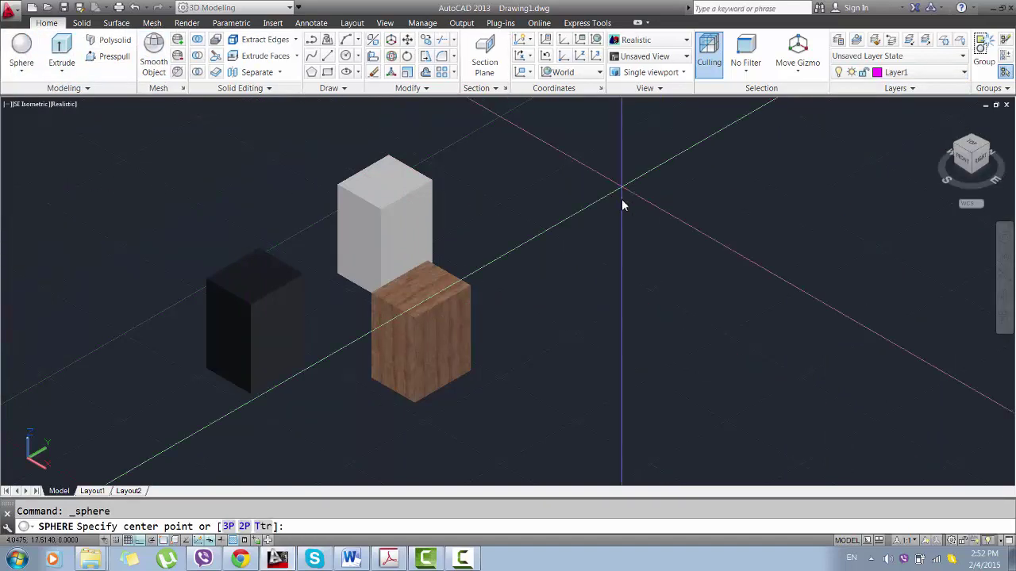
{"action": "left_click", "coordinate": [622, 188]}
{"action": "left_click", "coordinate": [612, 208]}
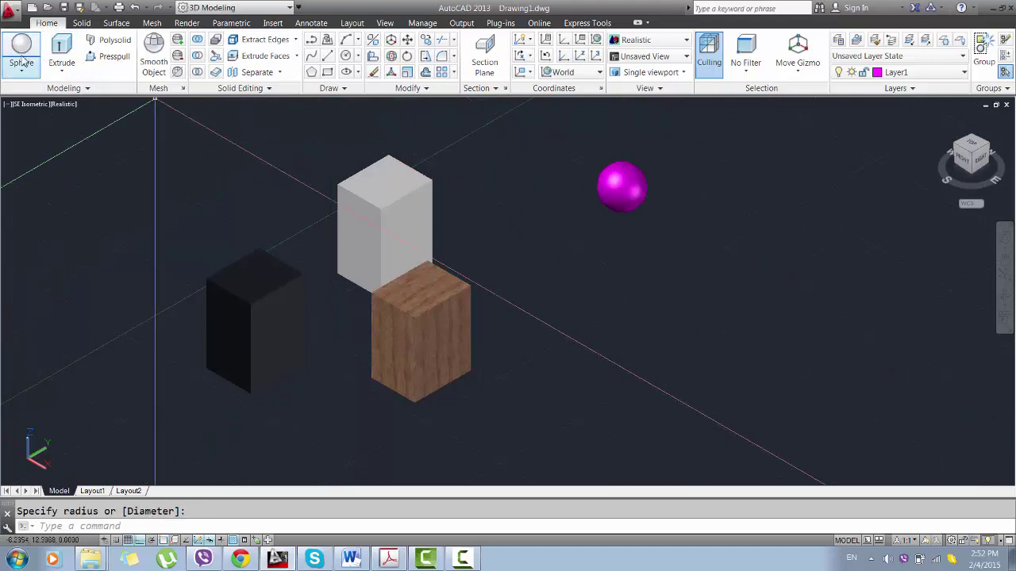
{"action": "key", "text": "Return"}
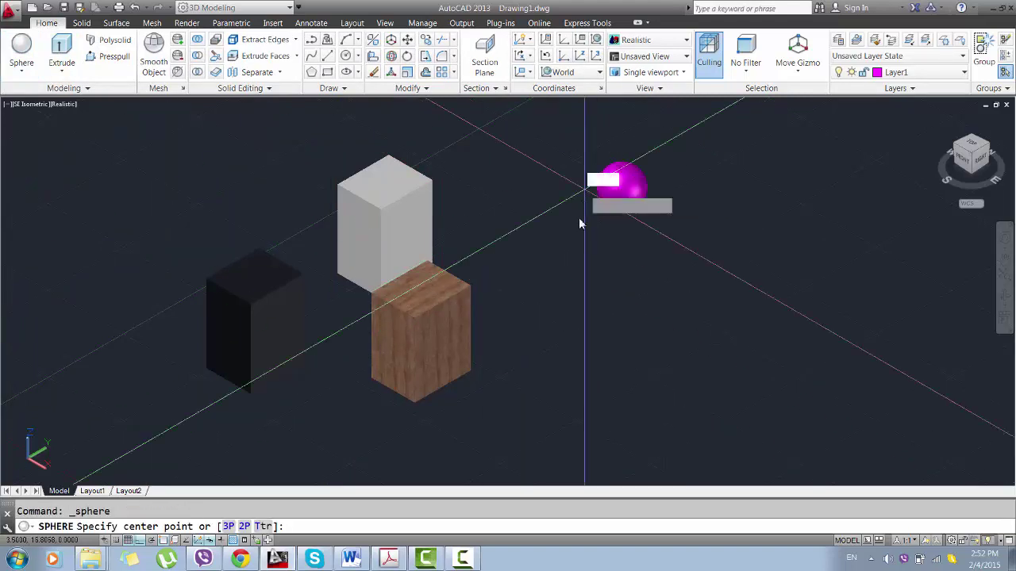
{"action": "left_click", "coordinate": [581, 189]}
{"action": "left_click", "coordinate": [580, 223]}
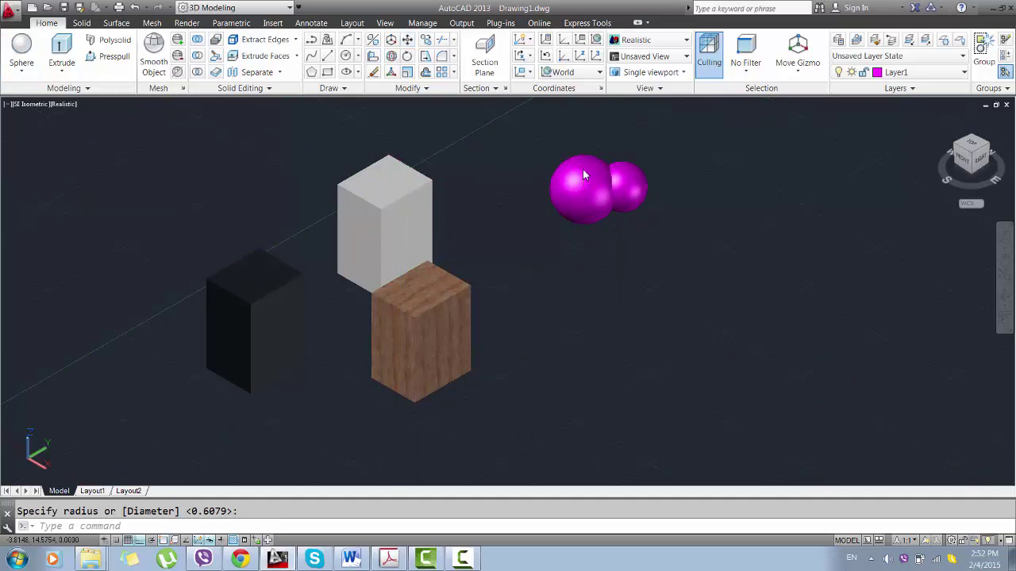
- Use MOVE and the move gizmo to set the small sphere below-right of the large one
{"action": "type", "text": "m"}
{"action": "key", "text": "Return"}
{"action": "left_click", "coordinate": [583, 181]}
{"action": "key", "text": "Return"}
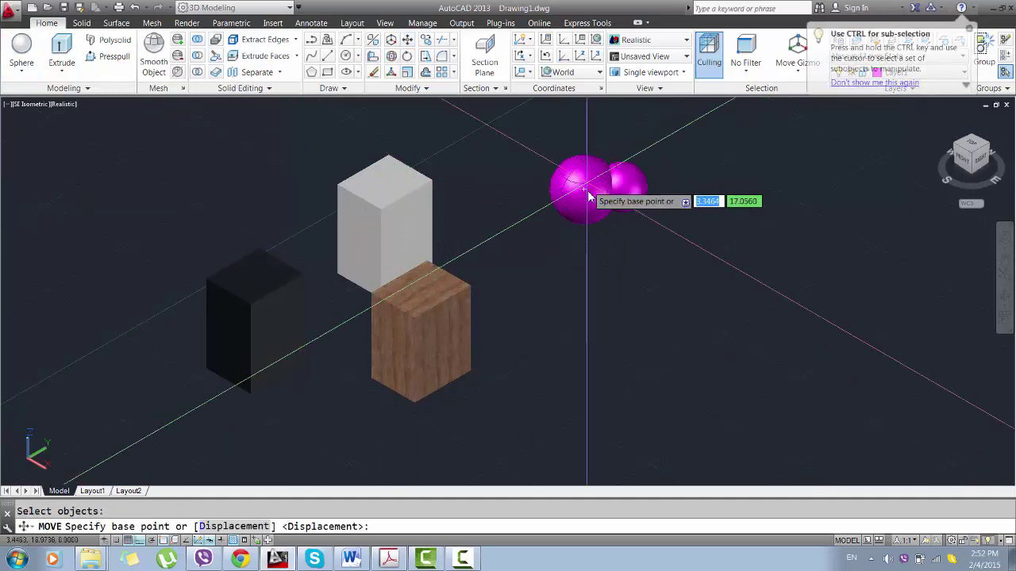
{"action": "left_click", "coordinate": [554, 195]}
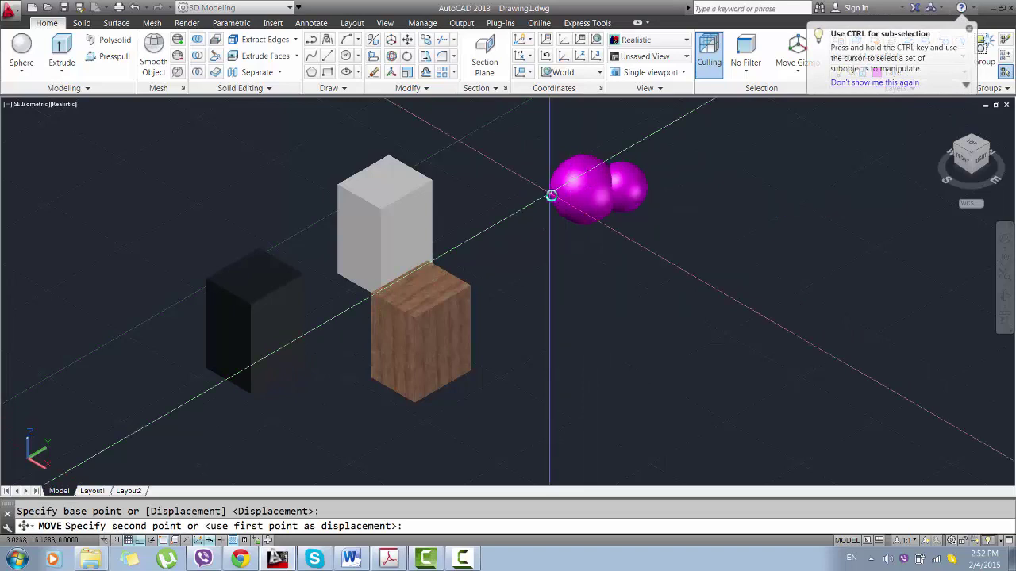
{"action": "left_click", "coordinate": [552, 195]}
{"action": "left_click", "coordinate": [635, 176]}
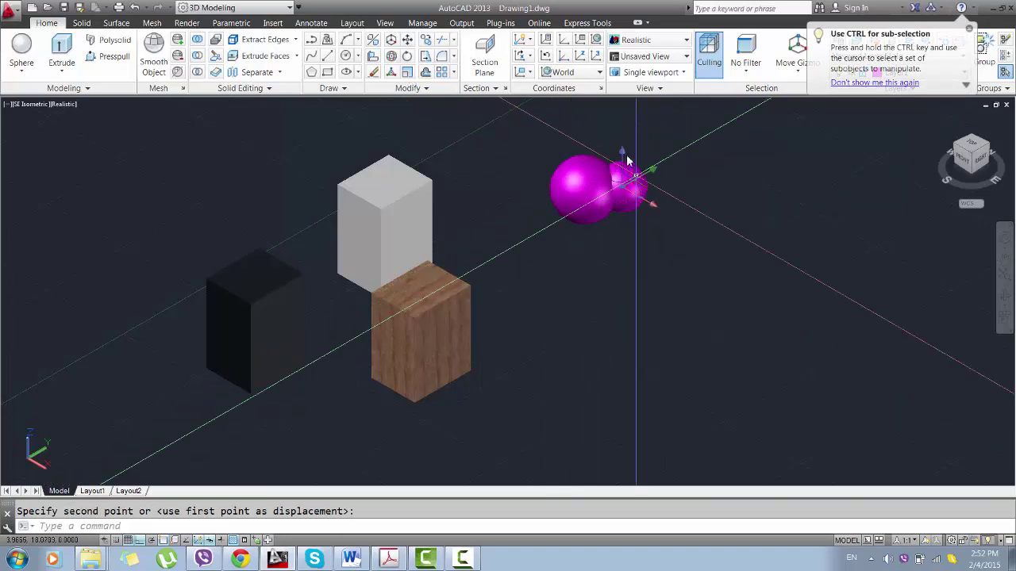
{"action": "left_click", "coordinate": [651, 173]}
{"action": "left_click", "coordinate": [651, 173]}
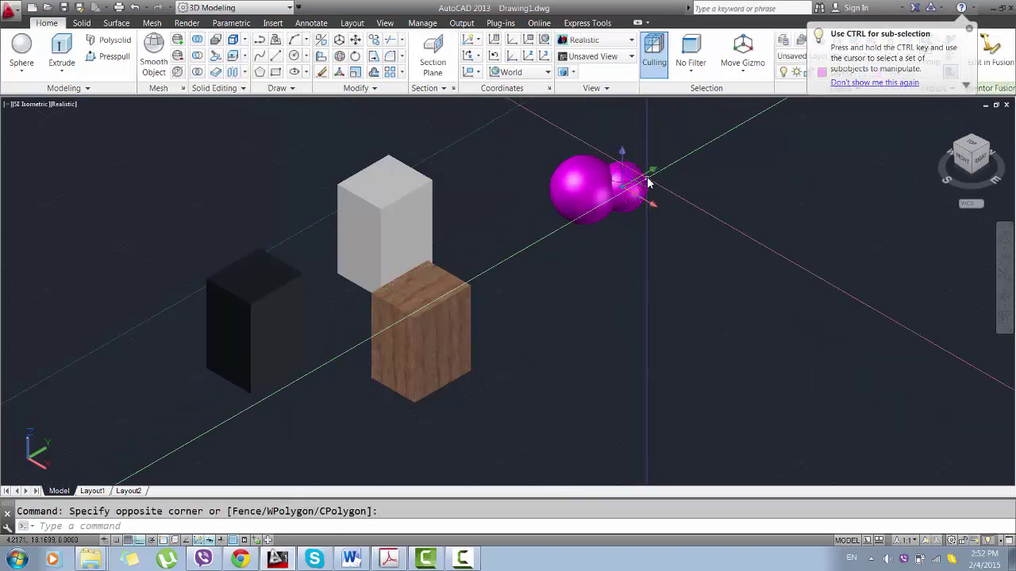
{"action": "left_click", "coordinate": [651, 183]}
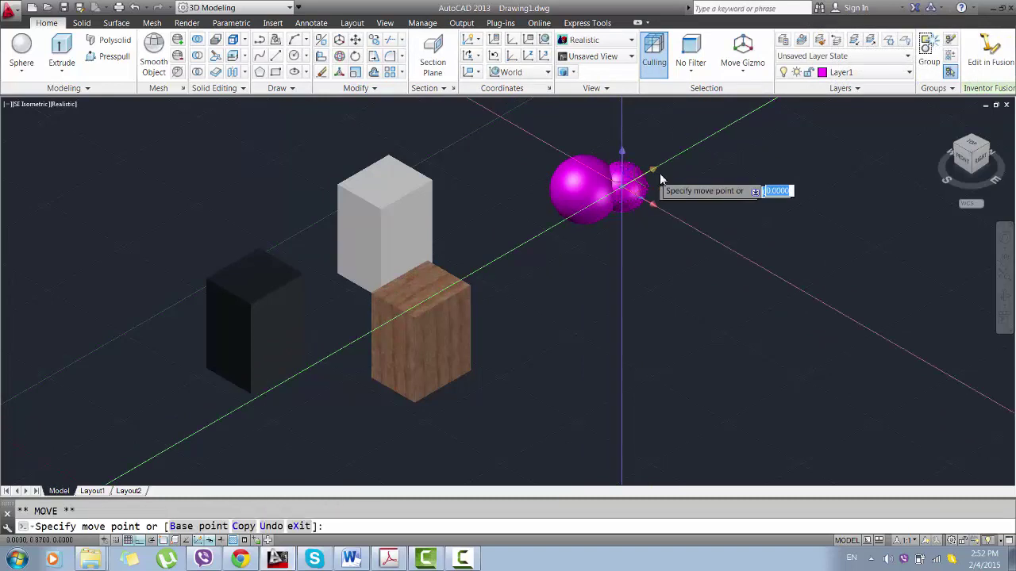
{"action": "left_click", "coordinate": [669, 187]}
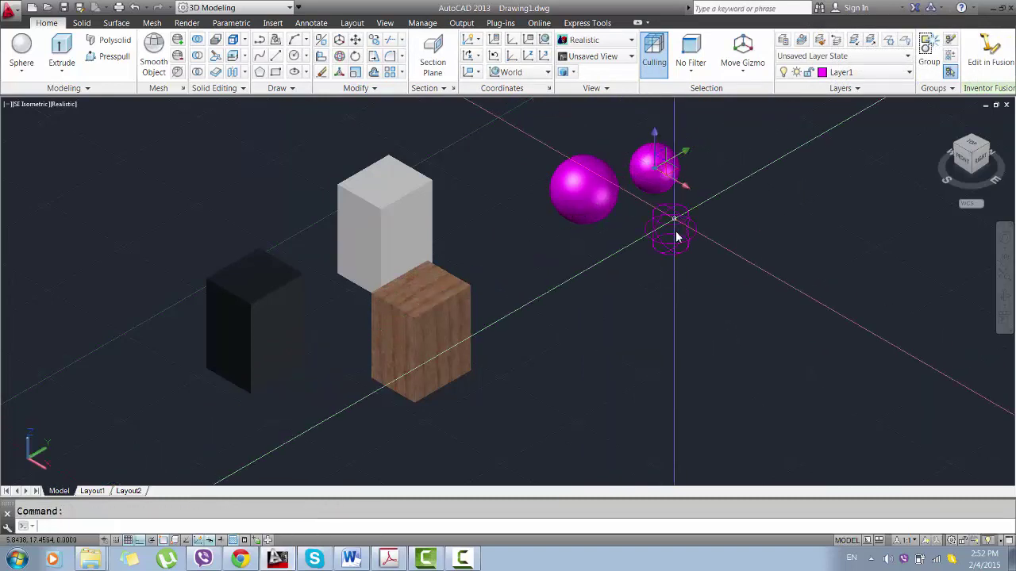
{"action": "left_click", "coordinate": [675, 234]}
{"action": "scroll", "coordinate": [608, 255], "scroll_direction": "up", "scroll_amount": 1}
{"action": "scroll", "coordinate": [608, 256], "scroll_direction": "up", "scroll_amount": 2}
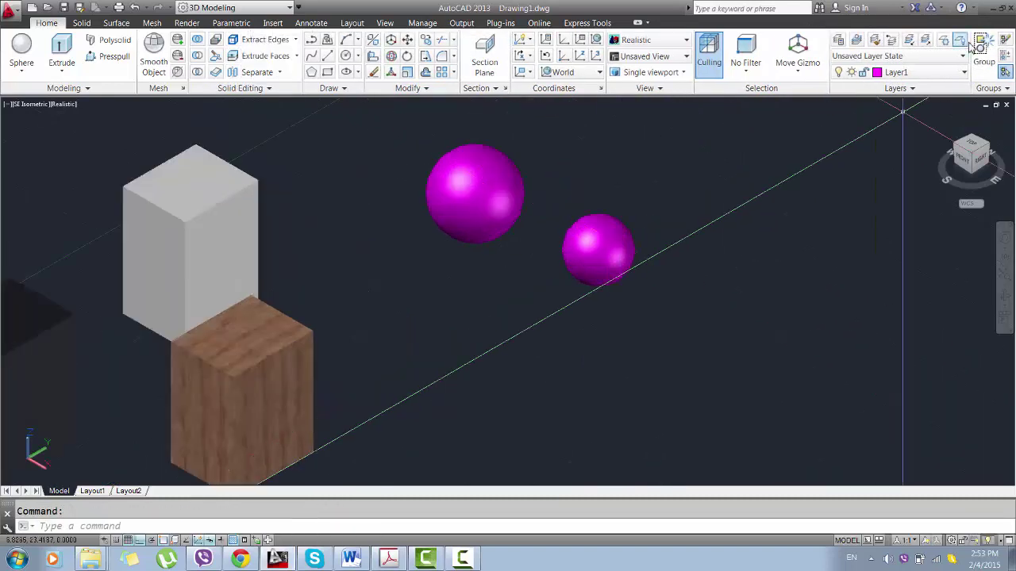
- Make Layer2 current and draw a large and a small green sphere below the magenta ones
{"action": "left_click", "coordinate": [957, 72]}
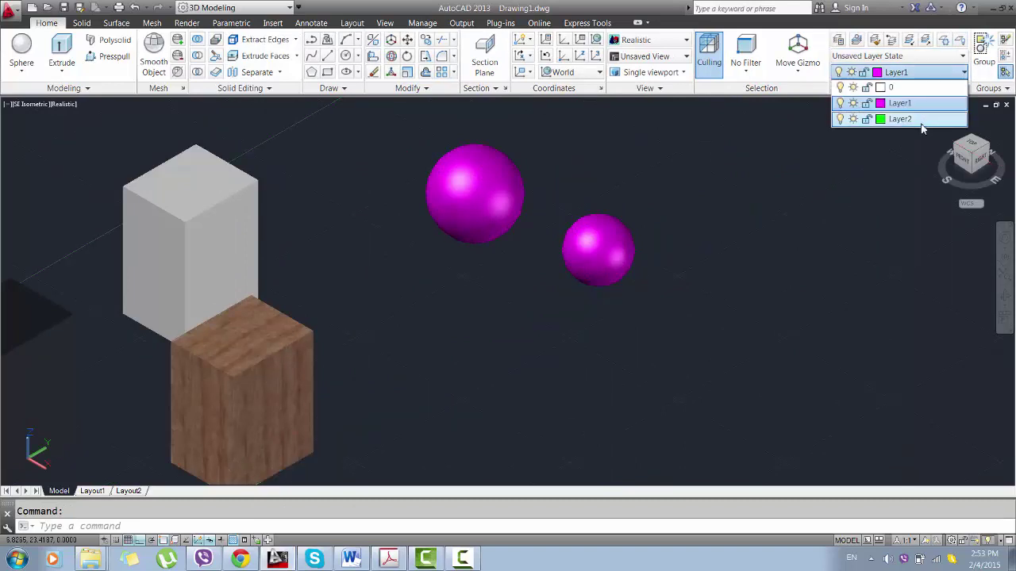
{"action": "left_click", "coordinate": [905, 119]}
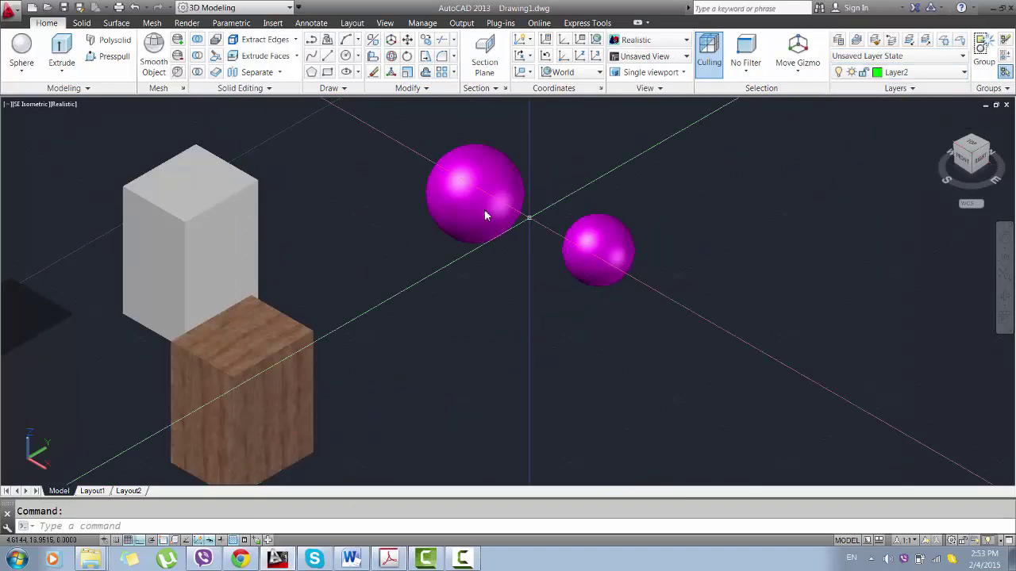
{"action": "left_click", "coordinate": [23, 49]}
{"action": "left_click", "coordinate": [400, 289]}
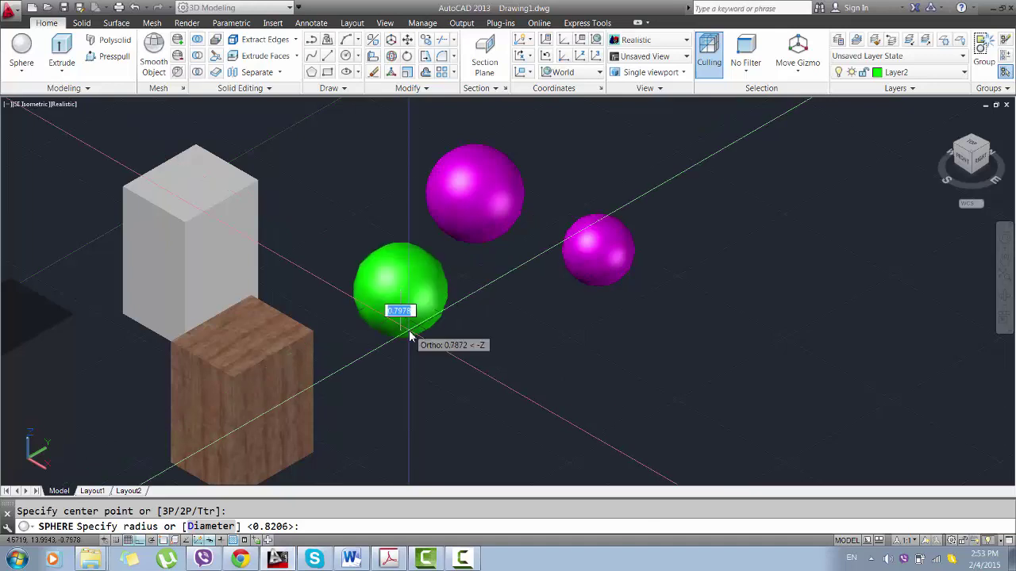
{"action": "left_click", "coordinate": [410, 334]}
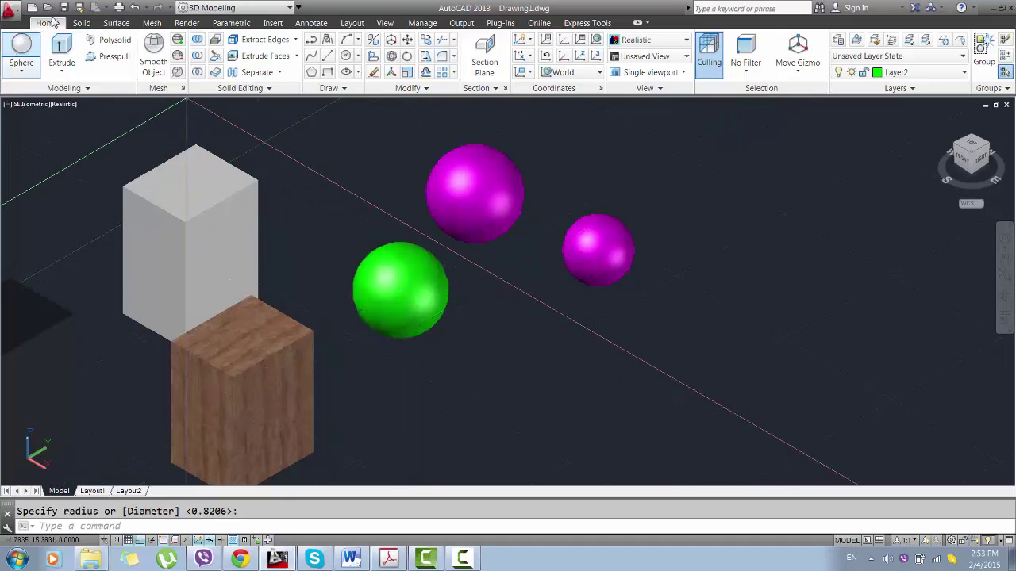
{"action": "left_click", "coordinate": [22, 47]}
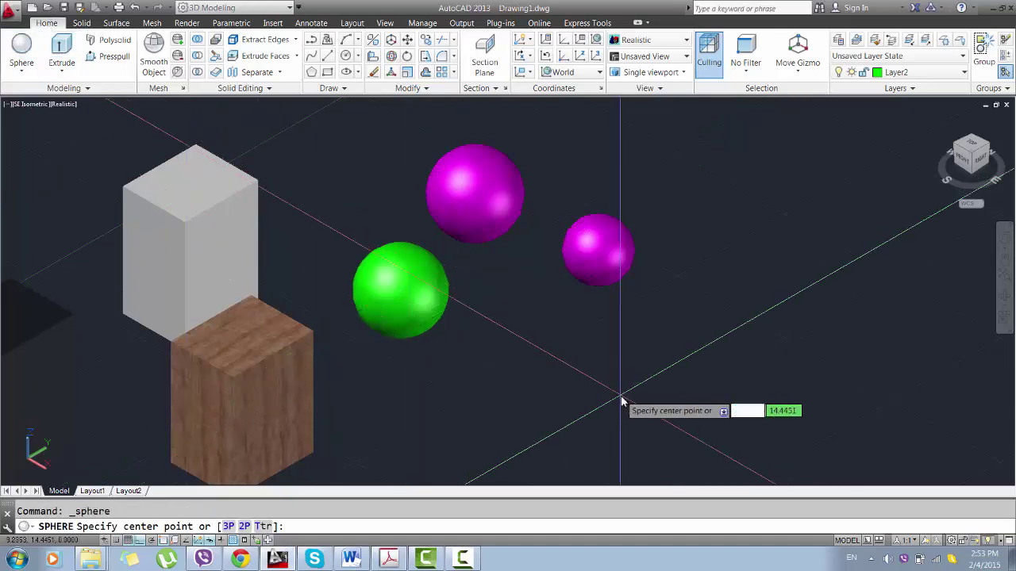
{"action": "left_click", "coordinate": [622, 401]}
{"action": "left_click", "coordinate": [640, 421]}
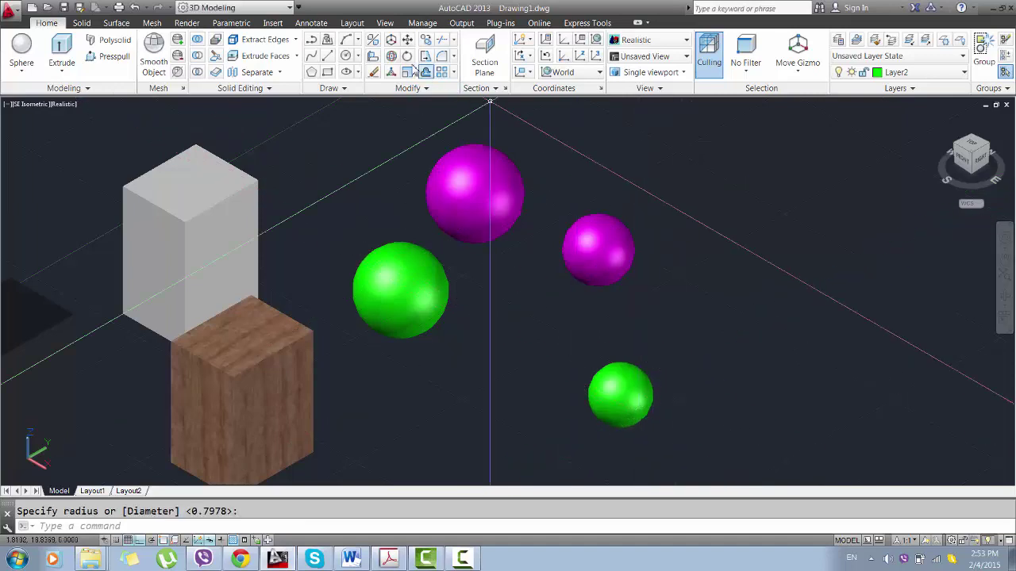
{"action": "left_click", "coordinate": [384, 23]}
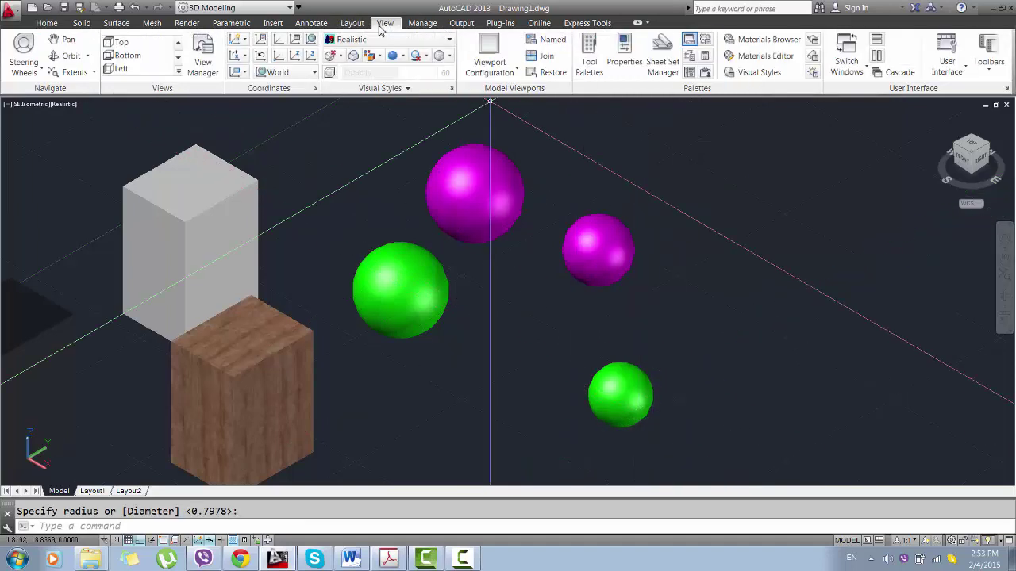
- On the Render tab, expand the Materials panel slide-out to reveal the extra material options
{"action": "left_click", "coordinate": [186, 23]}
{"action": "left_click", "coordinate": [367, 40]}
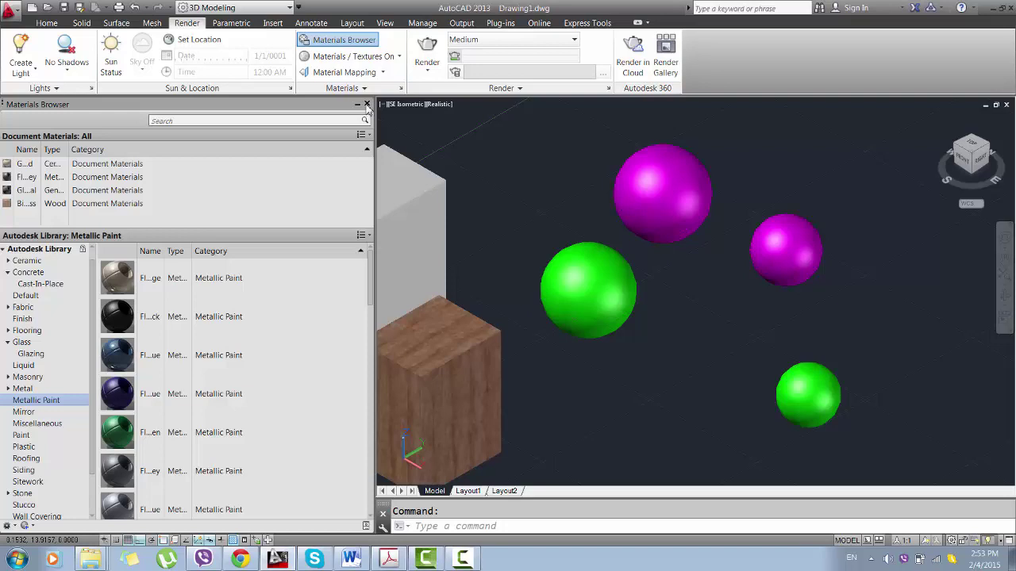
{"action": "left_click", "coordinate": [367, 104]}
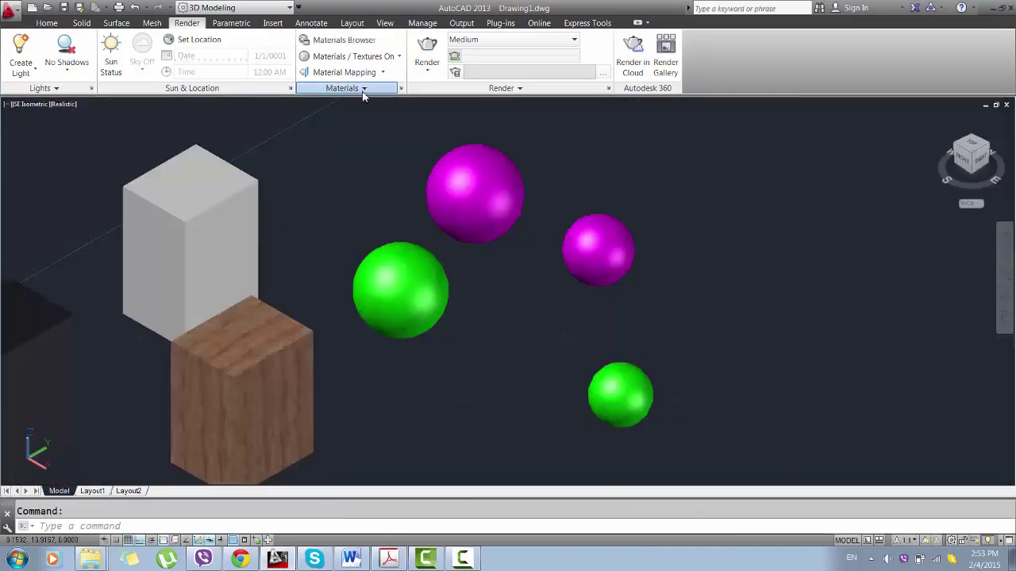
{"action": "left_click", "coordinate": [363, 90]}
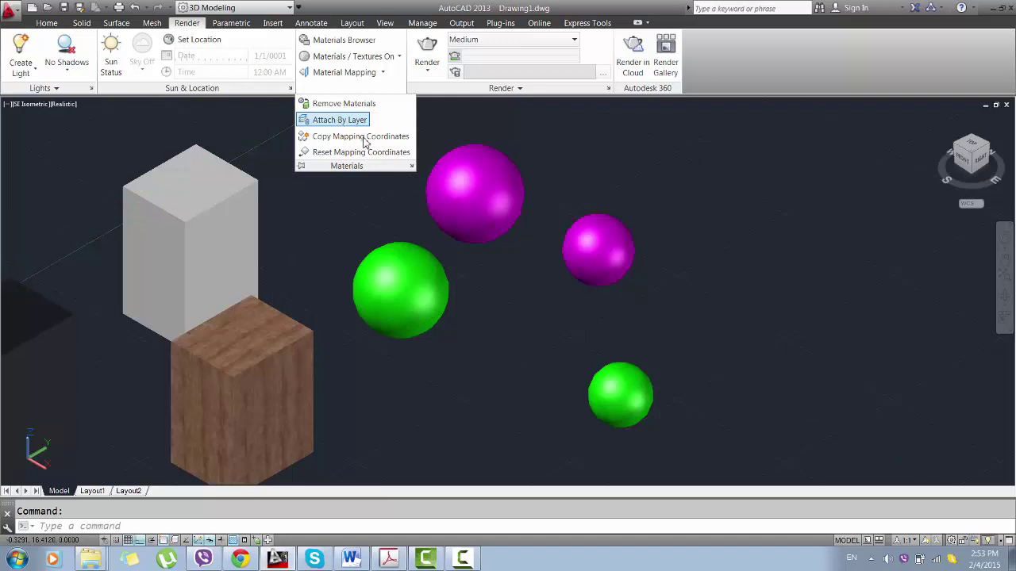
- With Attach By Layer, map Birch - Natural No Gloss to Layer1 and Flaked Satin - Slate Grey to Layer2
{"action": "left_click", "coordinate": [345, 127]}
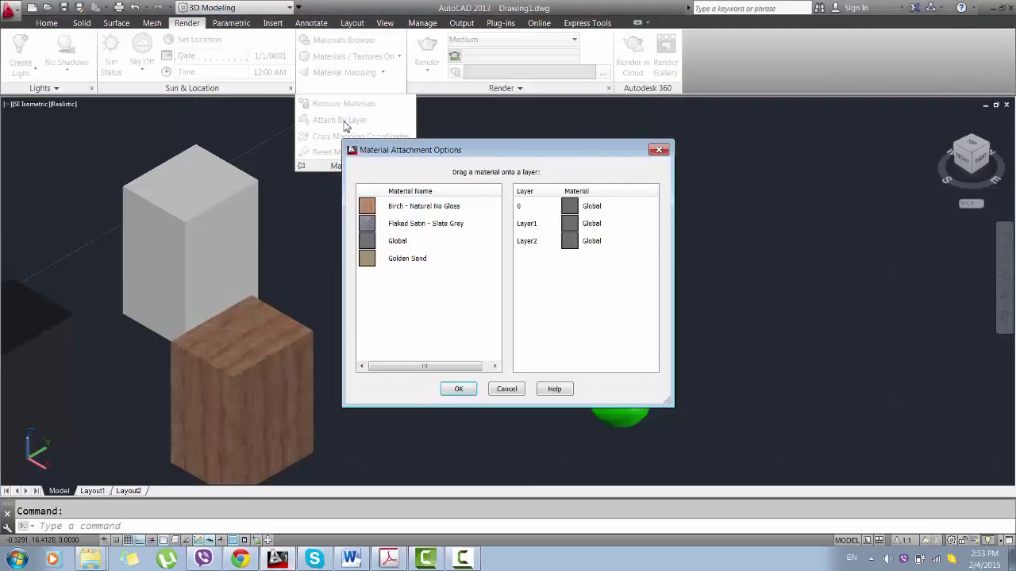
{"action": "left_click_drag", "start_coordinate": [453, 151], "coordinate": [270, 94]}
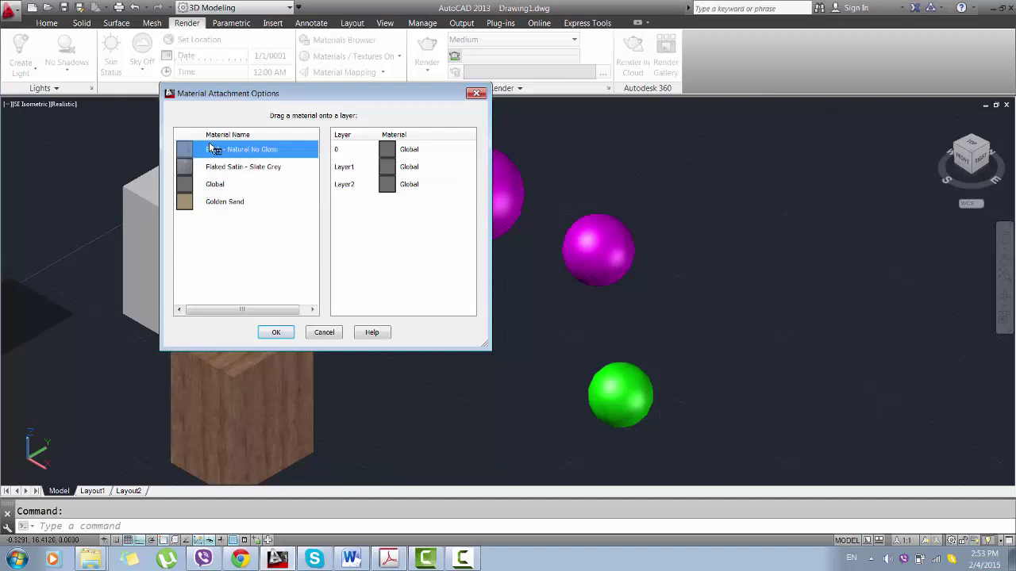
{"action": "left_click_drag", "start_coordinate": [184, 155], "coordinate": [396, 171]}
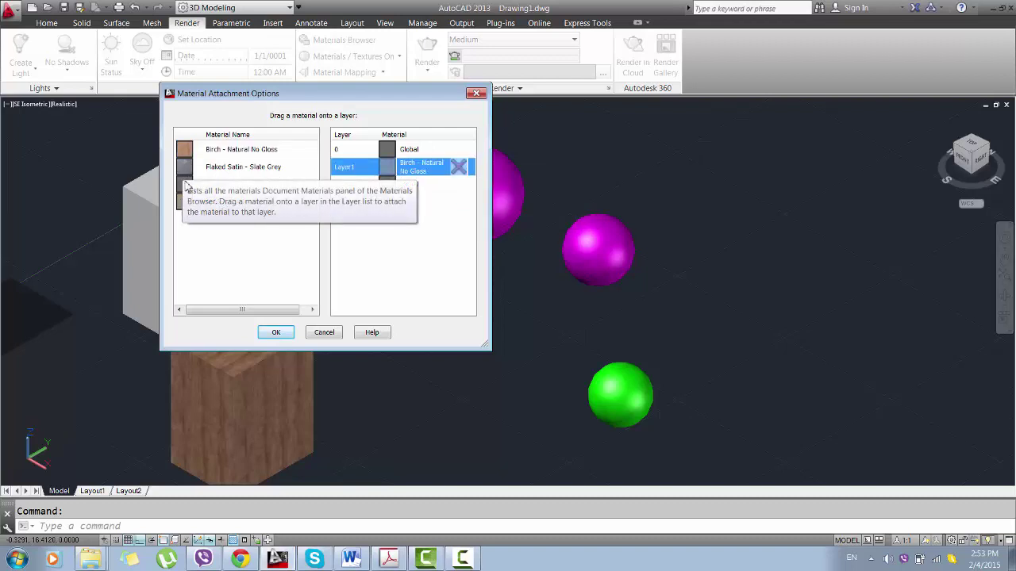
{"action": "left_click_drag", "start_coordinate": [187, 172], "coordinate": [392, 197]}
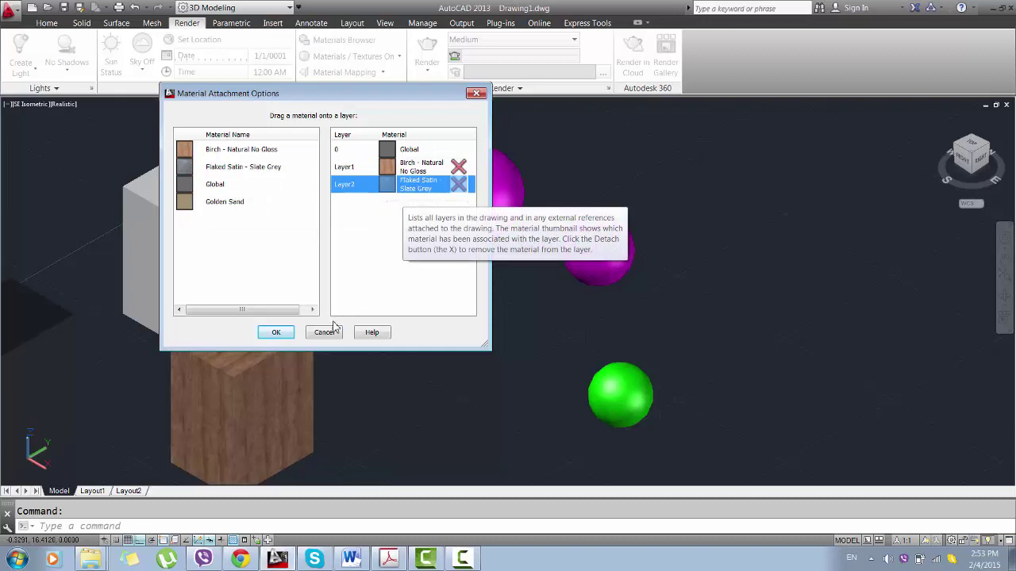
{"action": "left_click", "coordinate": [276, 332]}
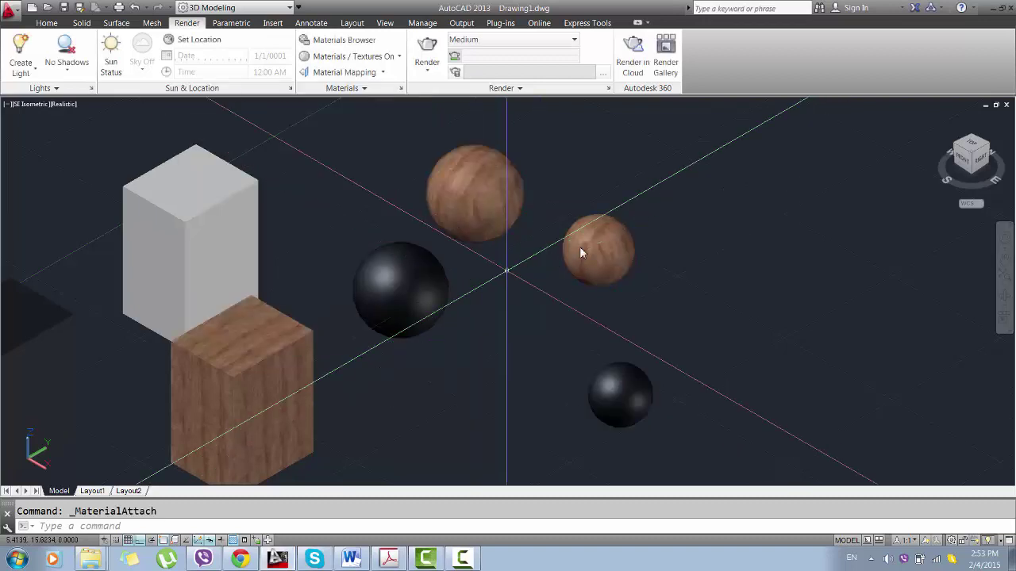